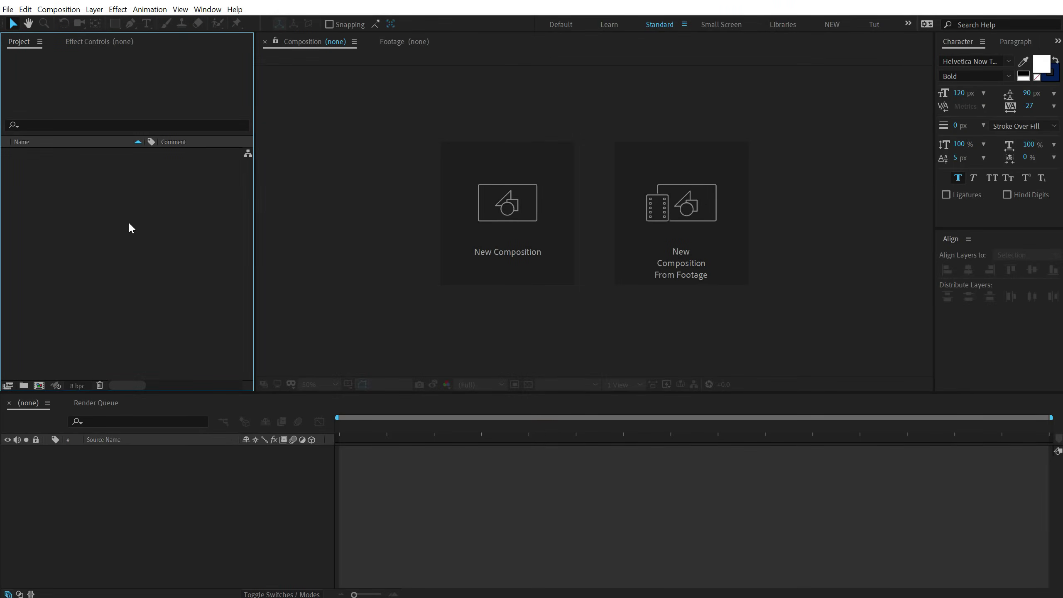
- Start a new composition sized 1920x1080 at 30 fps
click(511, 217)
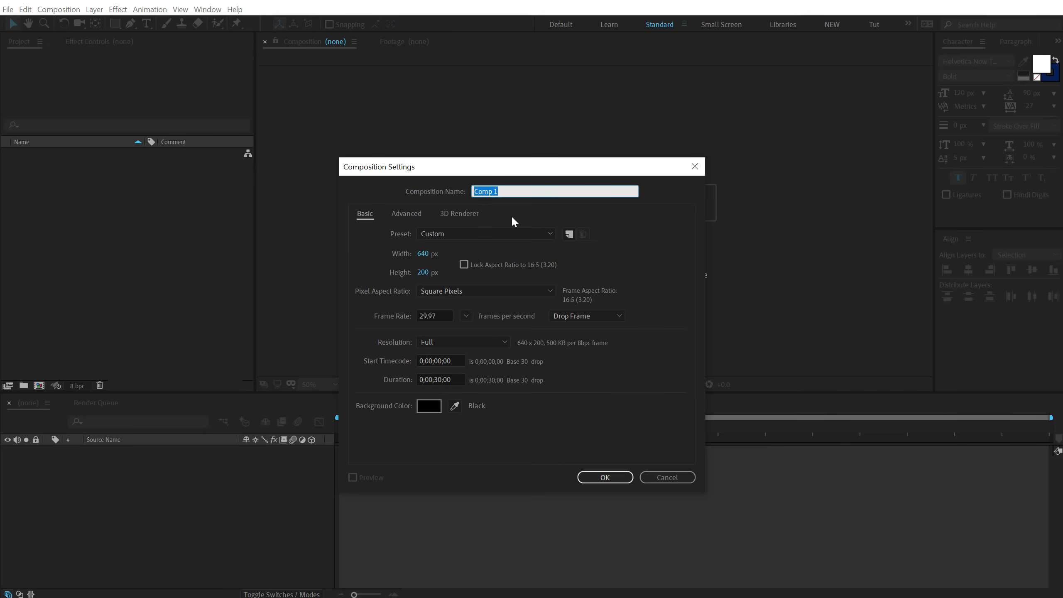
click(423, 254)
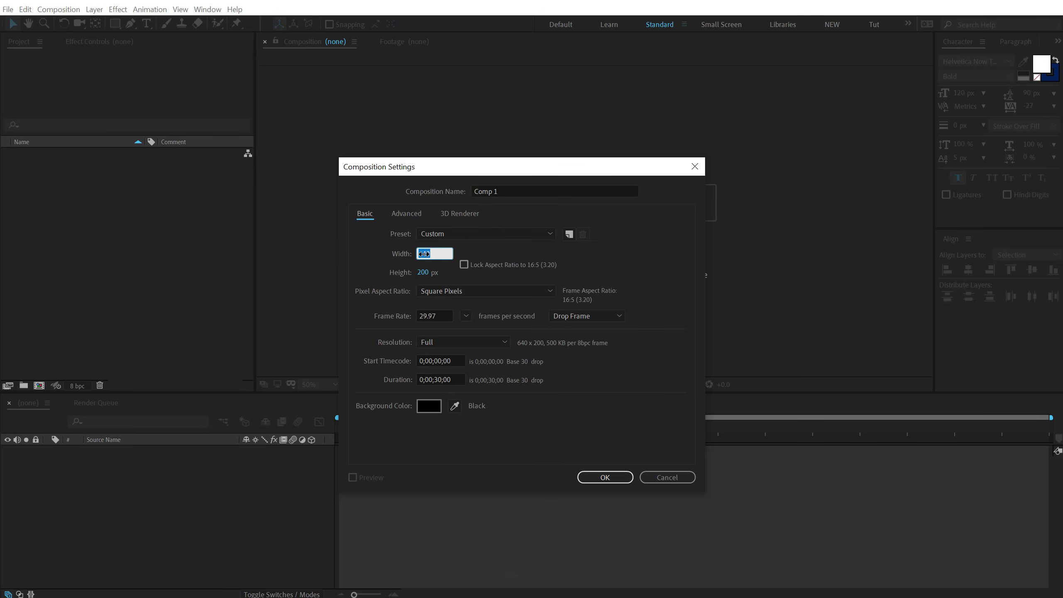
text(1920)
click(423, 272)
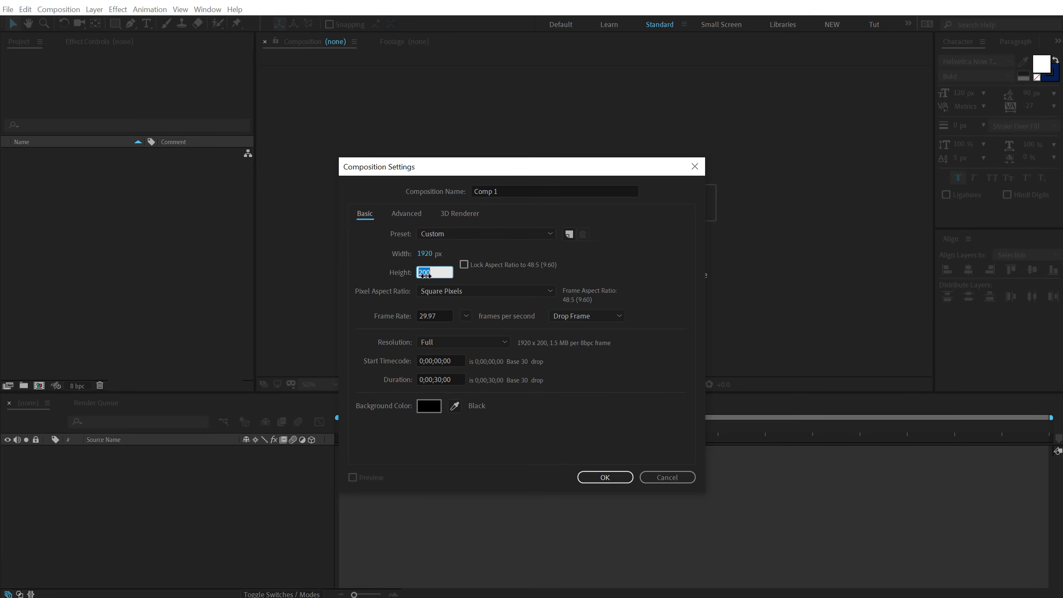
text(1080)
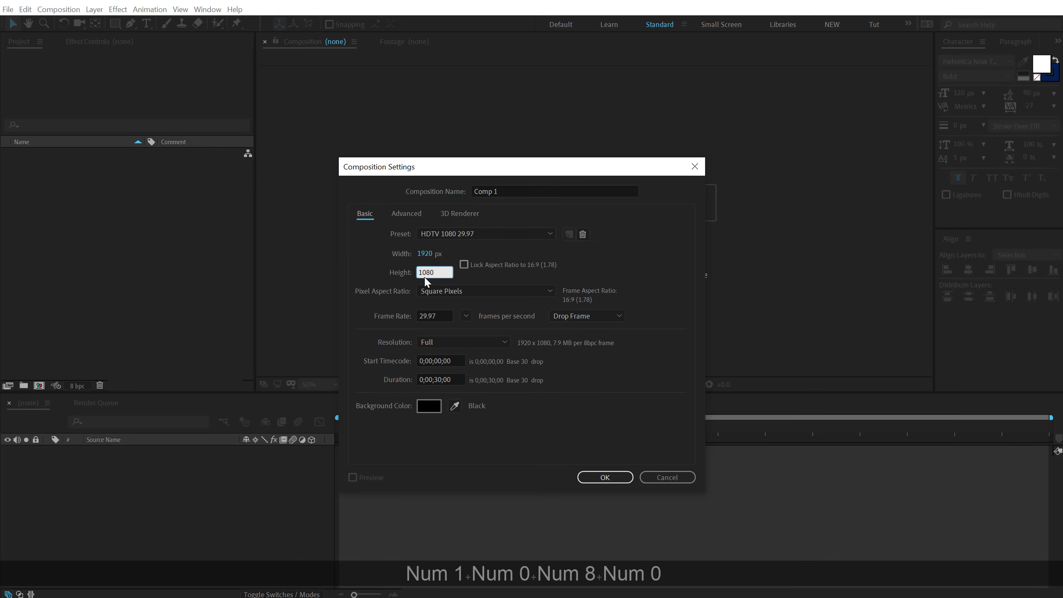
click(449, 320)
text(30)
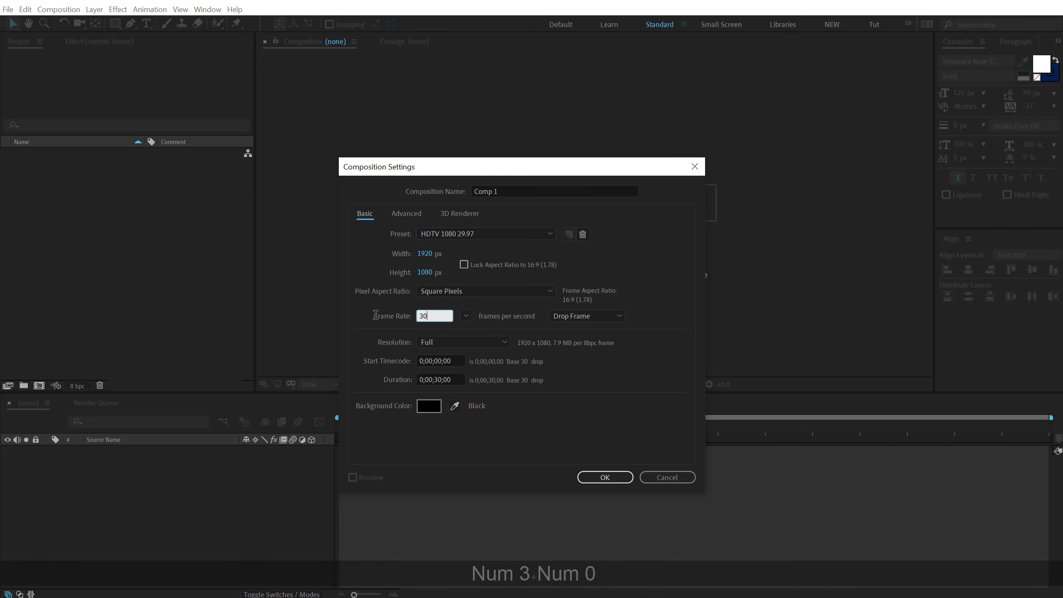
- Set the duration to 0:00:05:00, name the composition Text, and confirm
click(456, 377)
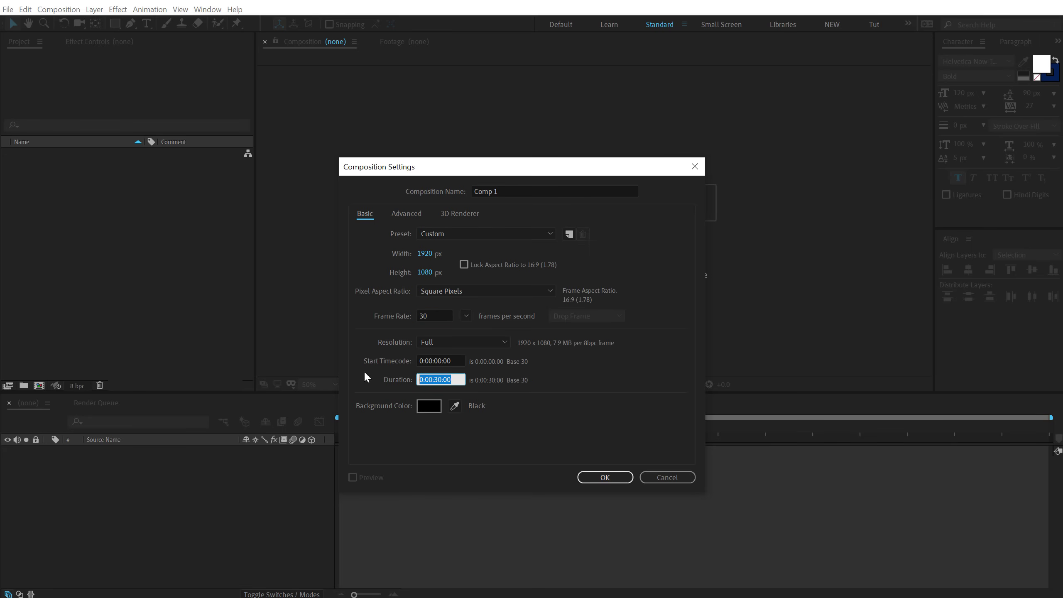
text(5.)
click(630, 435)
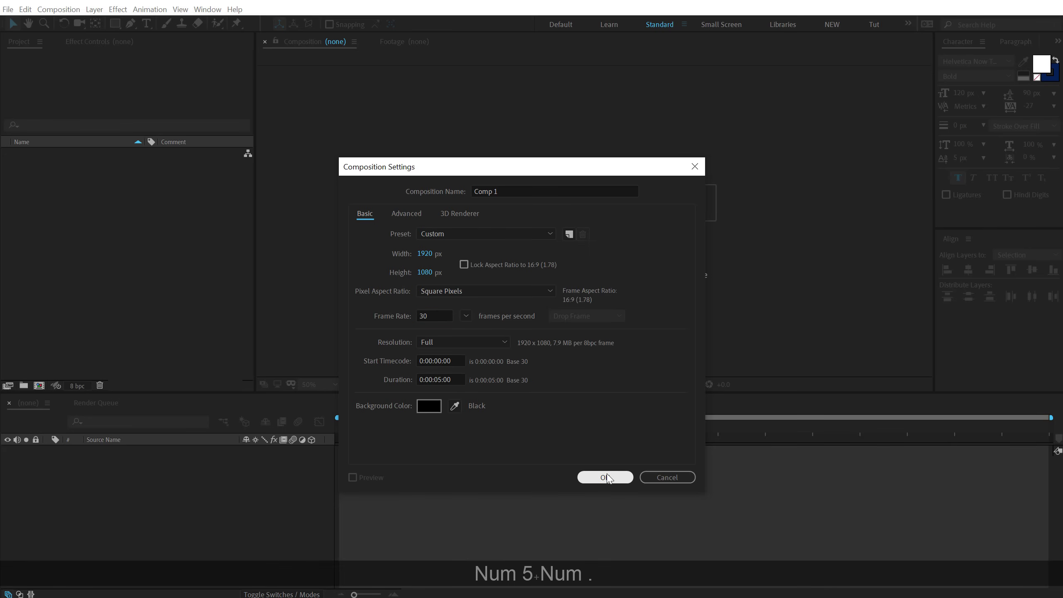
drag(508, 192, 391, 192)
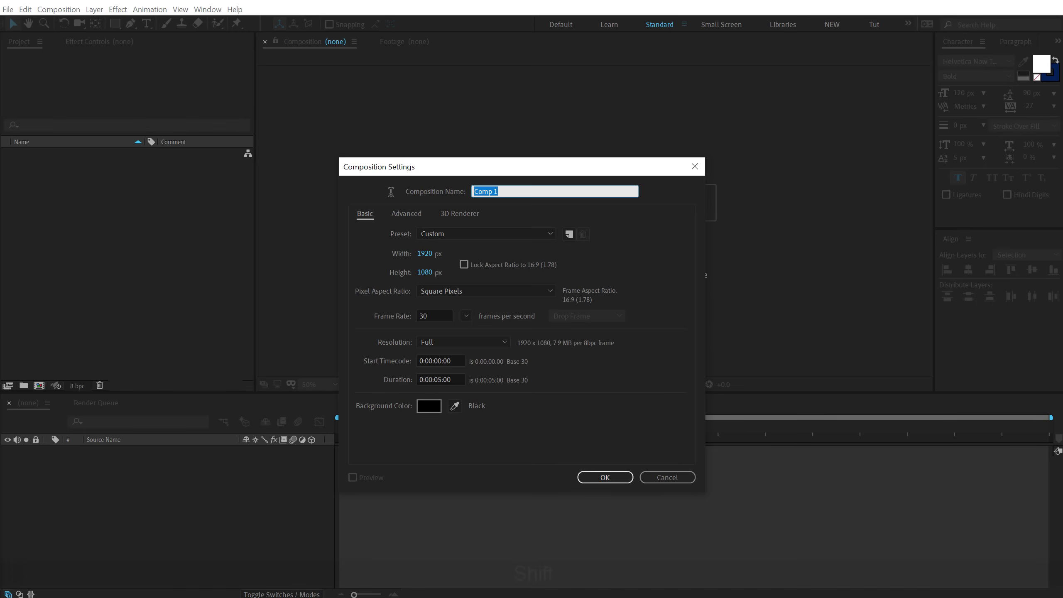
text(Text)
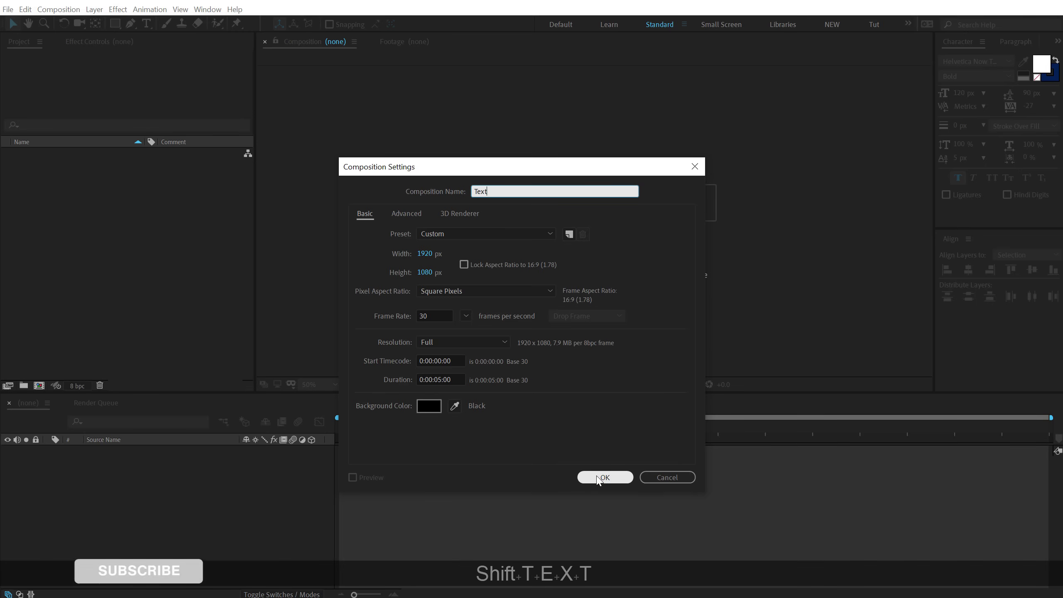
click(625, 475)
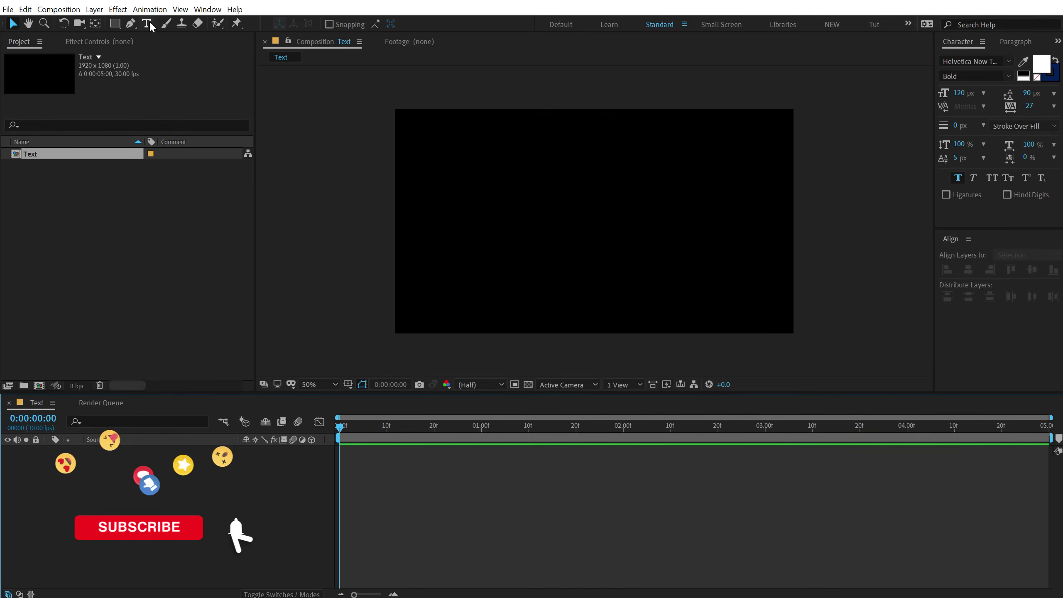
- Create a text layer reading 'BOUNCE.' in capitals
click(146, 23)
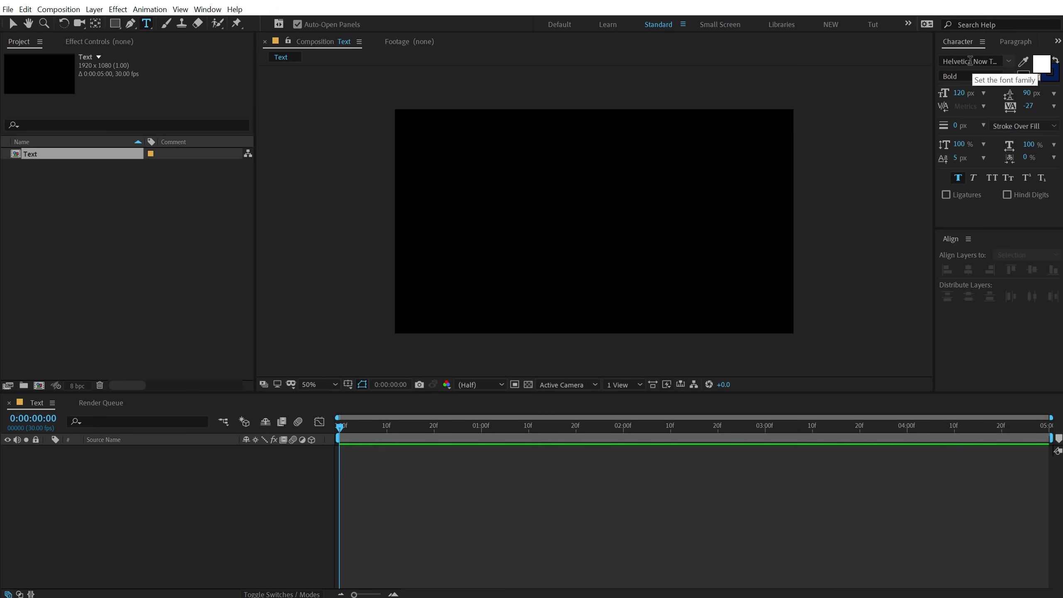
click(498, 215)
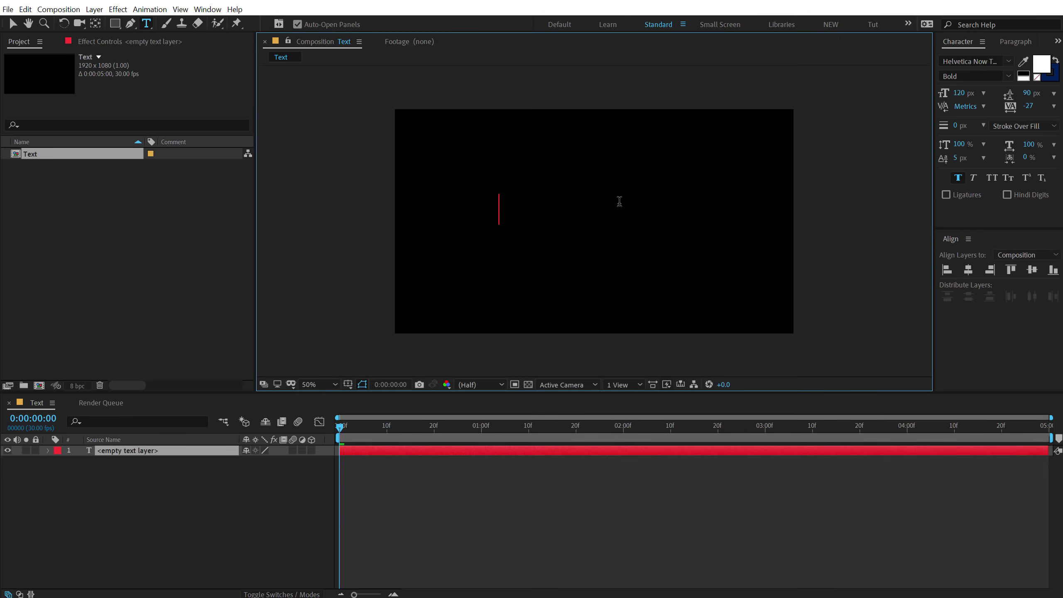
key(Caps_Lock)
text(BOU)
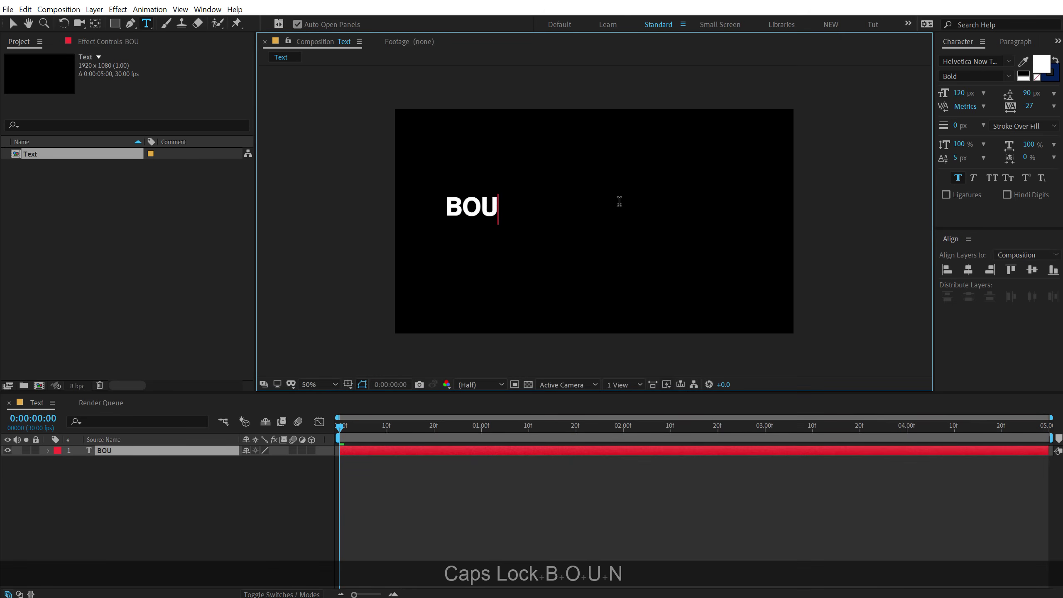
text(NCE.)
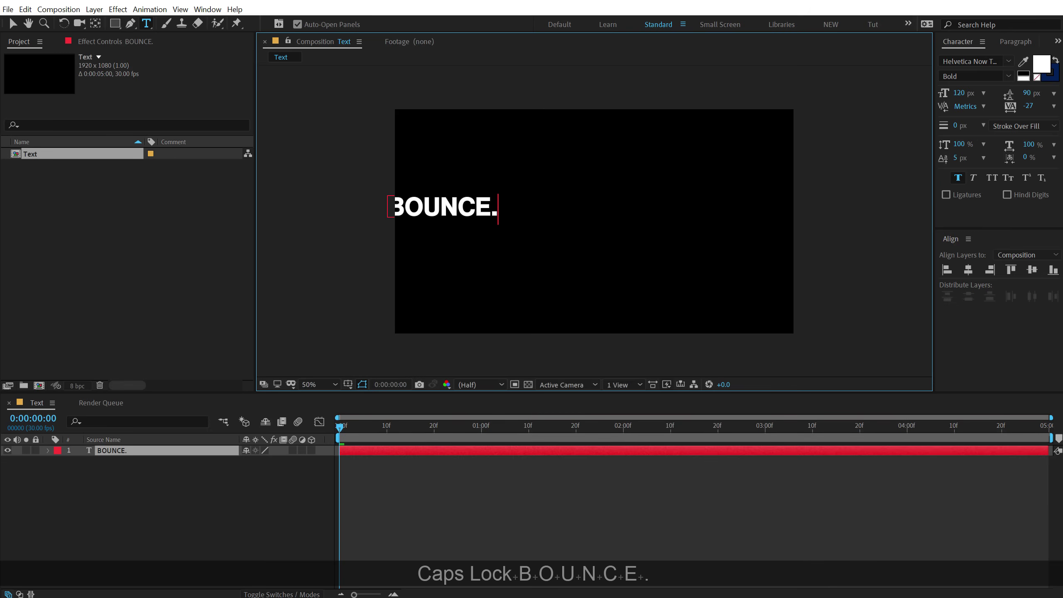
click(12, 23)
- Centre the BOUNCE. text horizontally and vertically in the composition
click(968, 270)
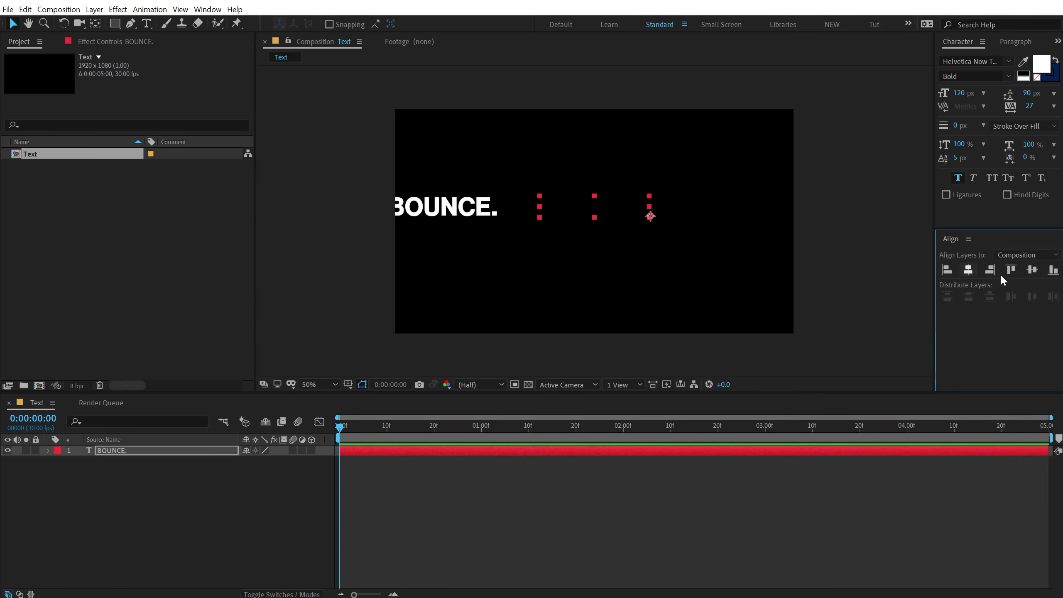
click(1032, 270)
key(Caps_Lock)
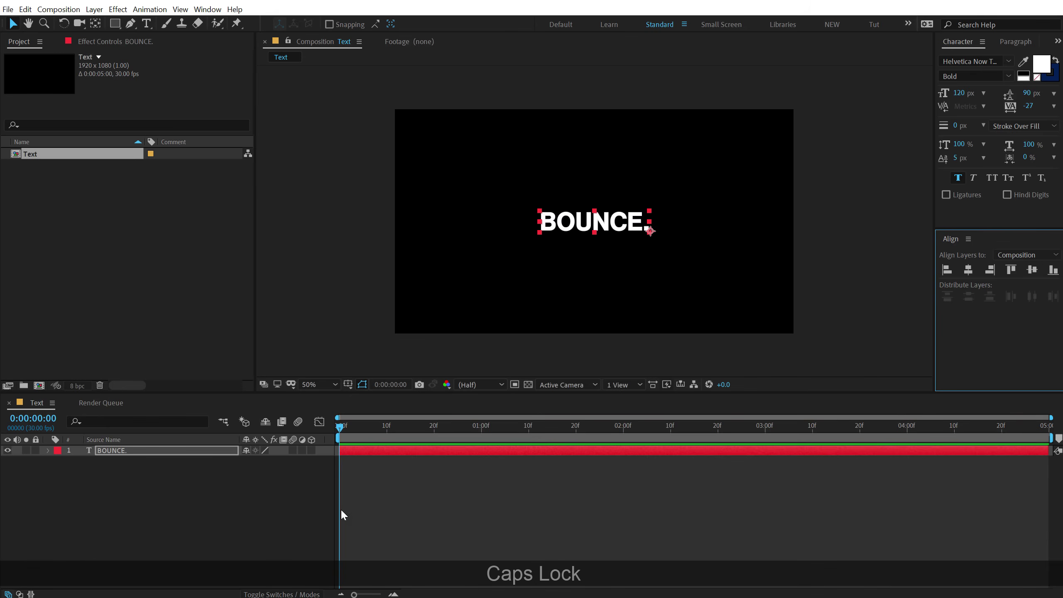
click(268, 514)
click(579, 232)
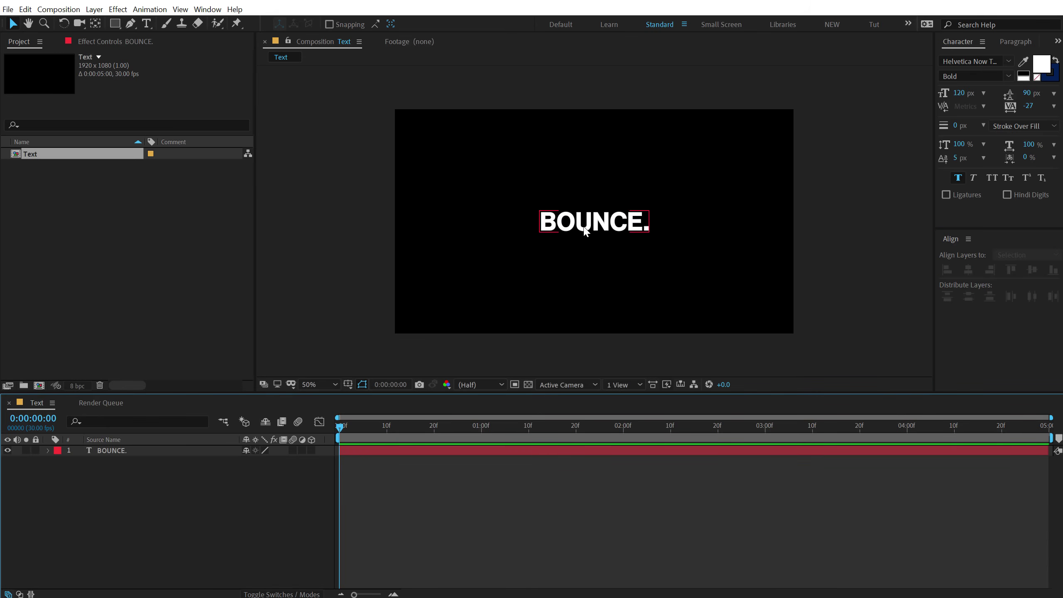
- Set the font size to 150 px and re-centre the text in the frame
click(962, 93)
text(150)
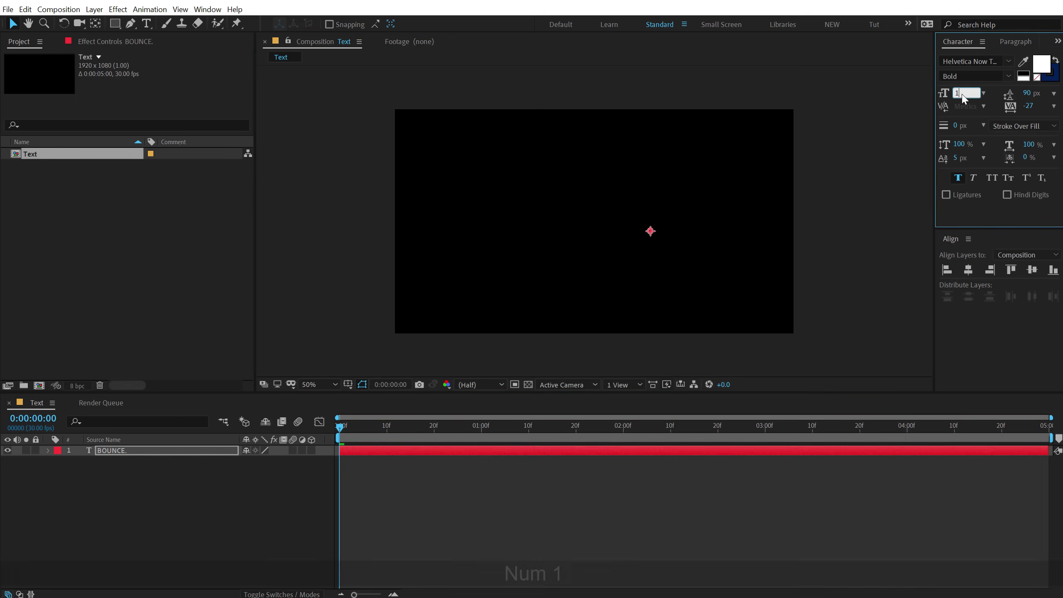
key(Return)
click(969, 270)
click(1032, 270)
- Centre-justify the paragraph, re-centre it horizontally, and expand the layer's properties
click(1010, 42)
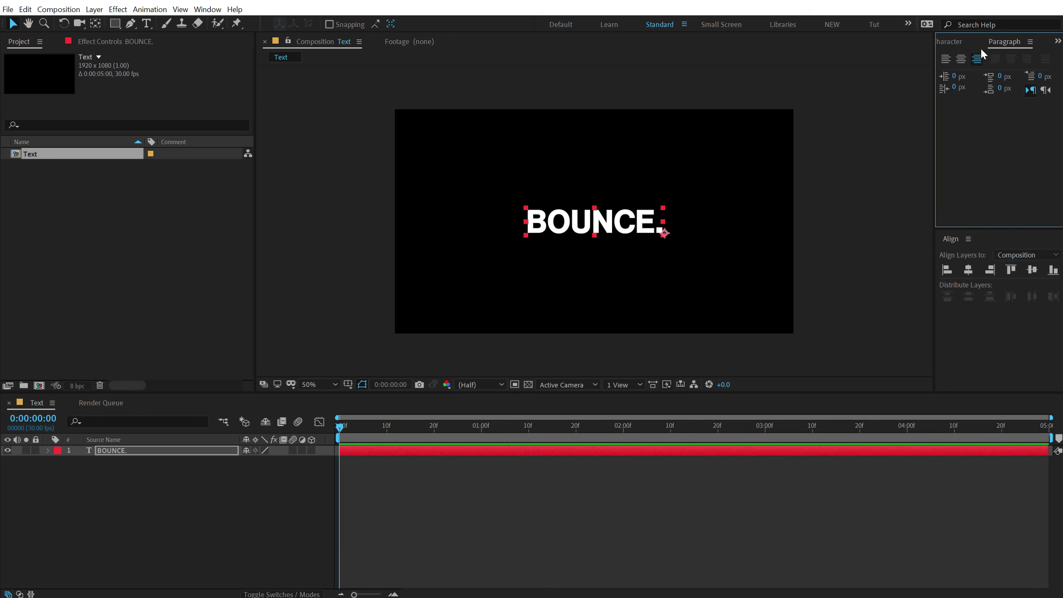
click(962, 59)
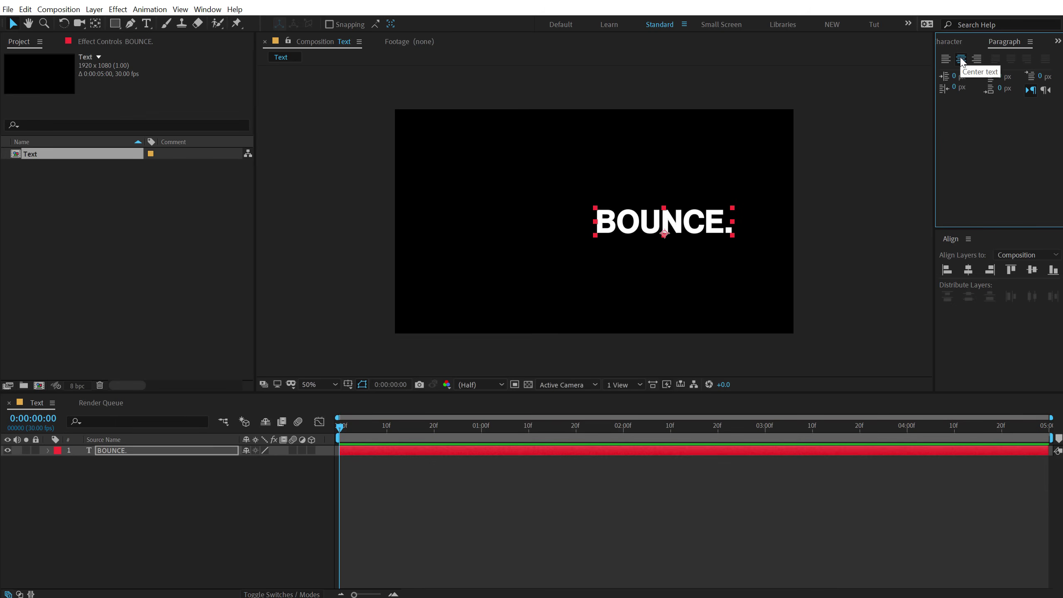
click(969, 269)
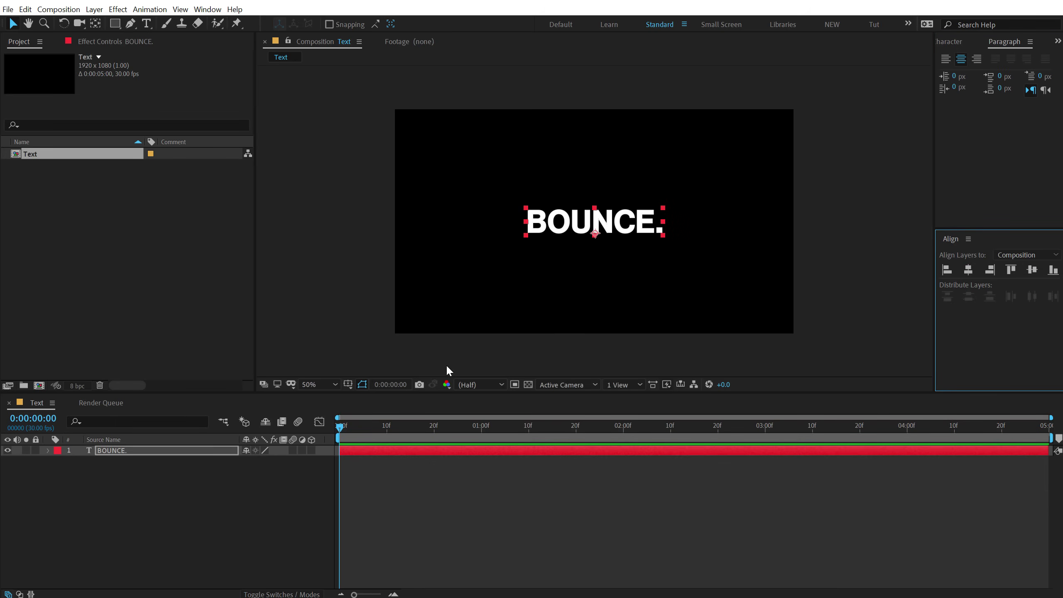
click(176, 504)
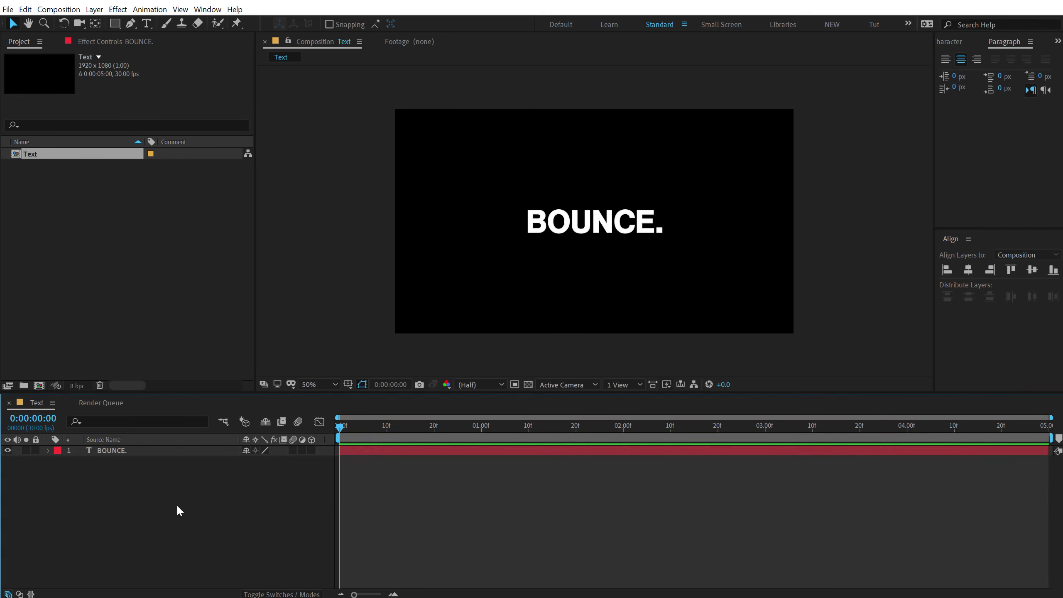
click(48, 451)
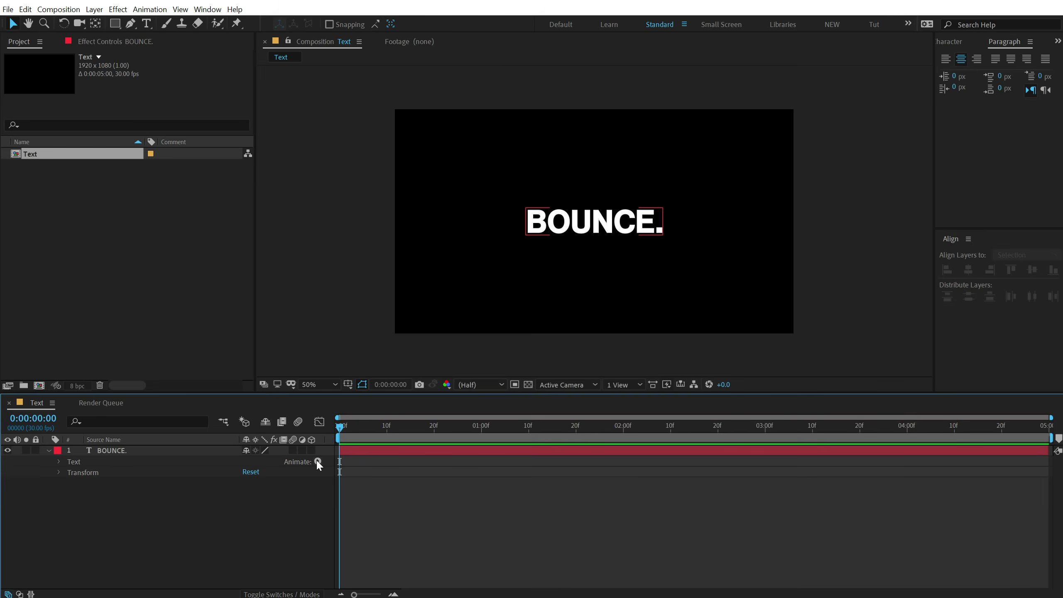
- Add a Position animator to the text and delete its Range Selector 1
click(318, 462)
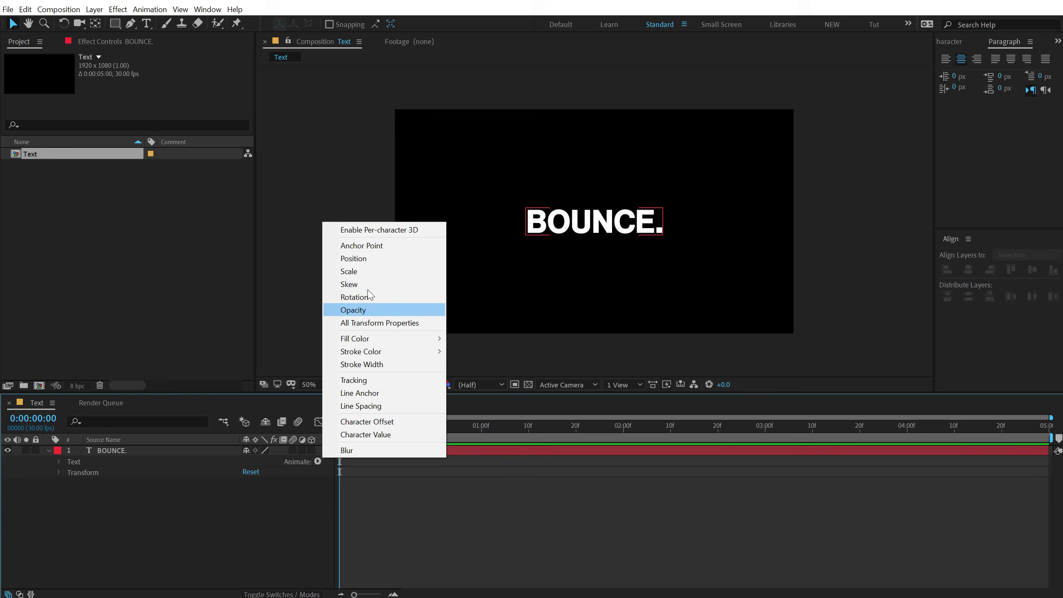
click(356, 259)
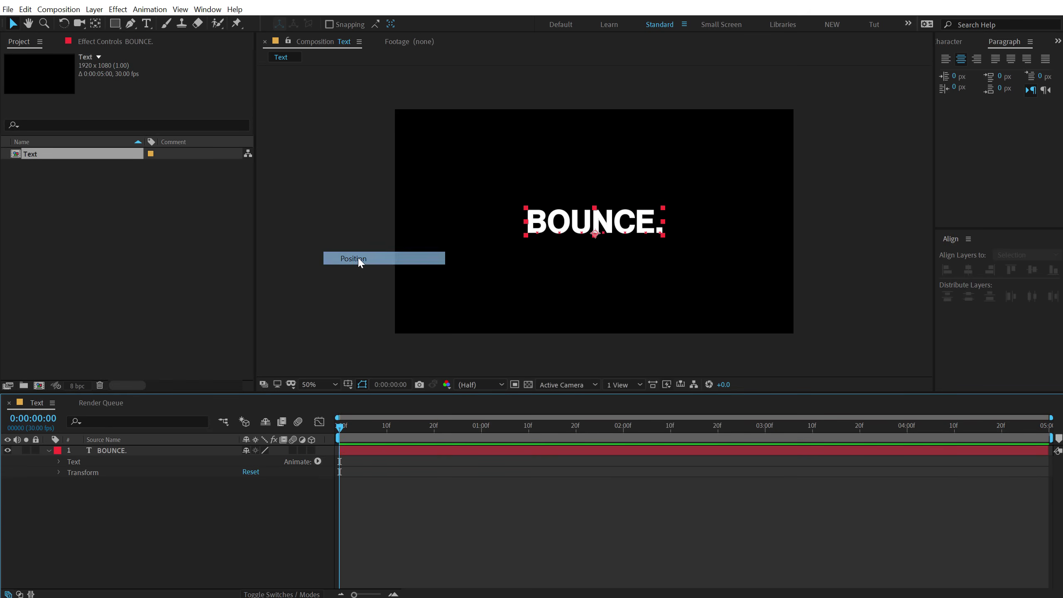
click(296, 561)
click(90, 523)
click(110, 513)
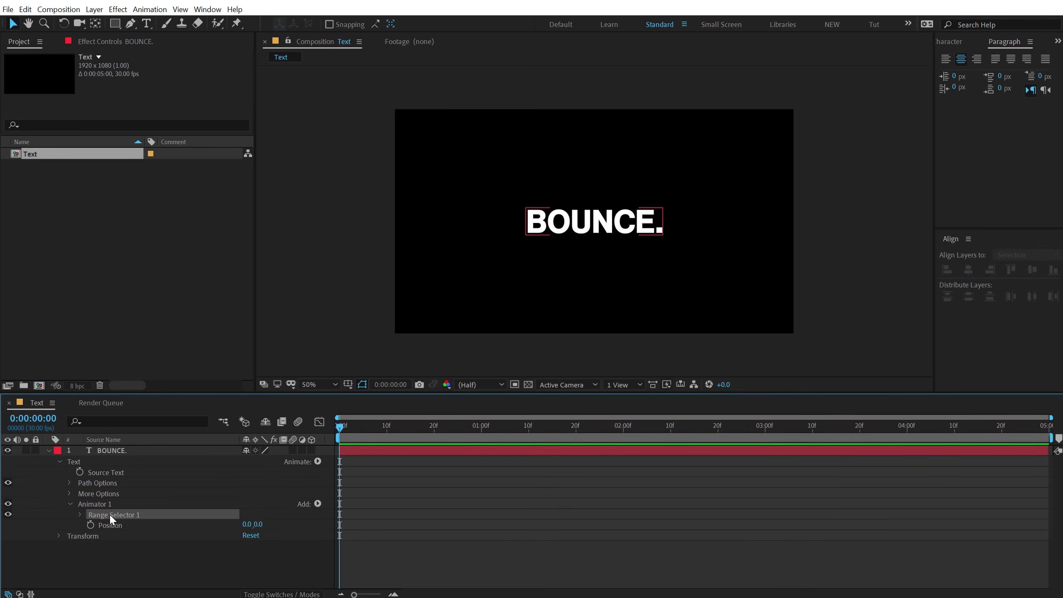
key(Delete)
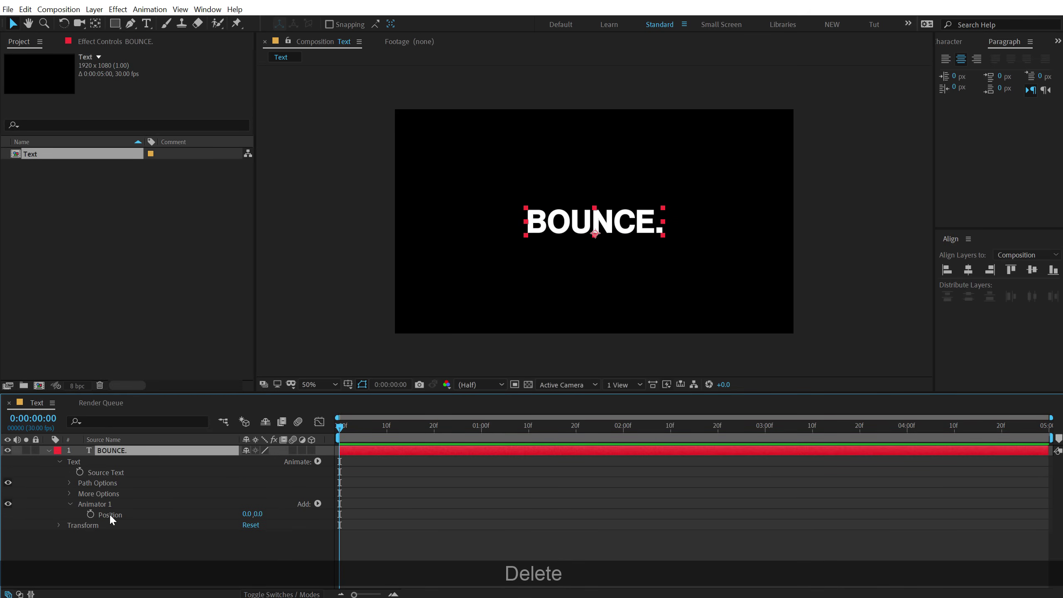
click(118, 532)
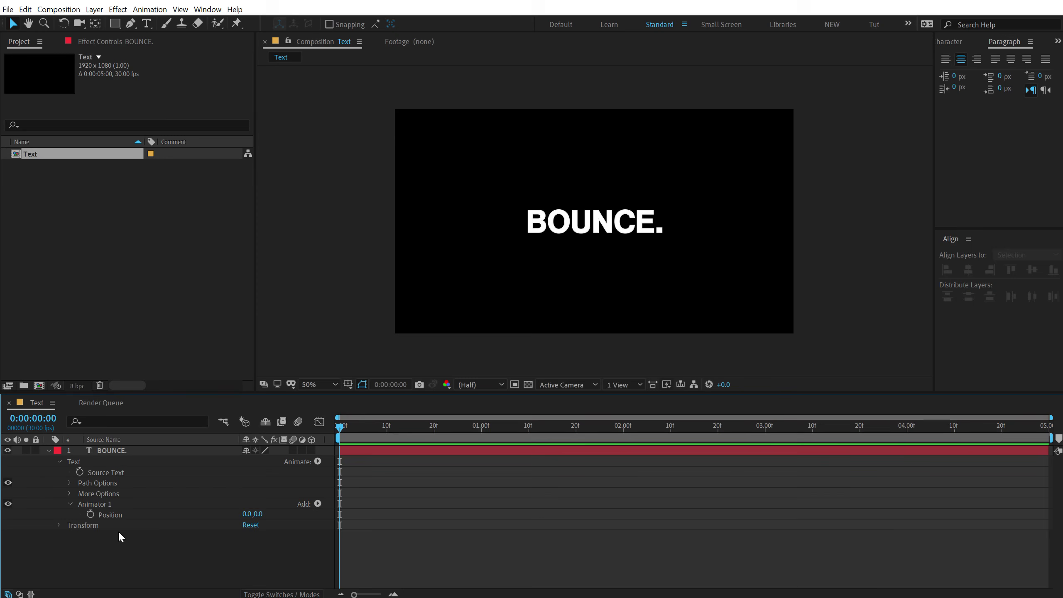
- Add a Wiggly selector to Animator 1 and reselect the BOUNCE. layer
click(317, 504)
mouse_move(335, 508)
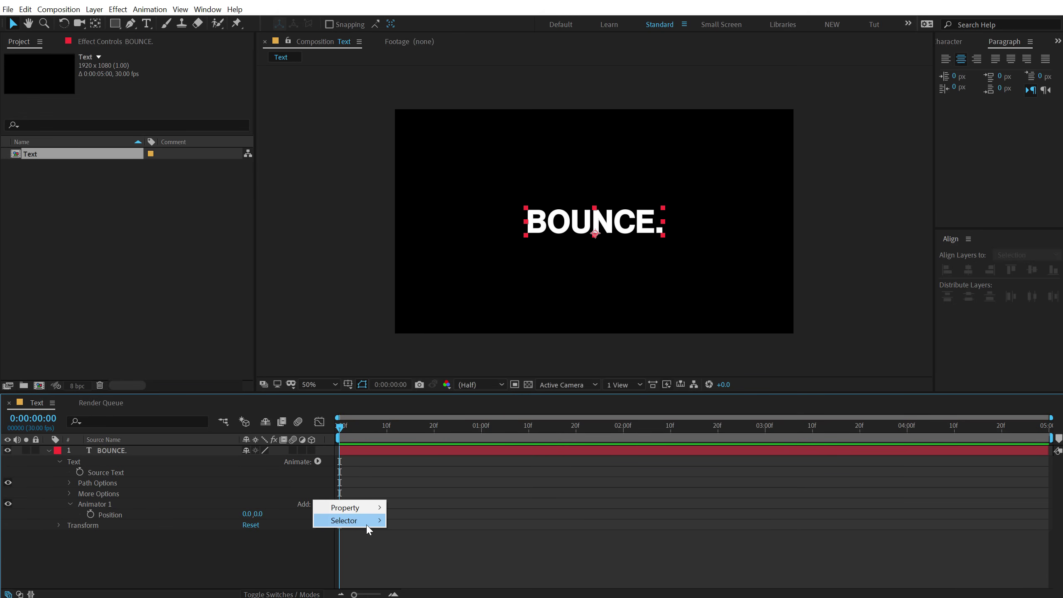
mouse_move(367, 522)
click(412, 534)
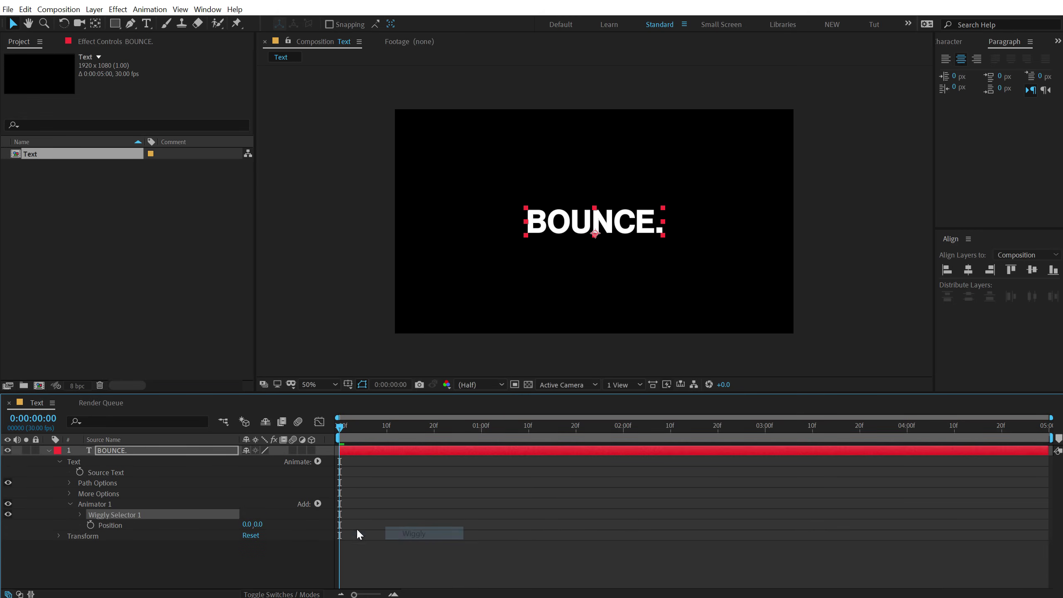
click(123, 561)
click(254, 467)
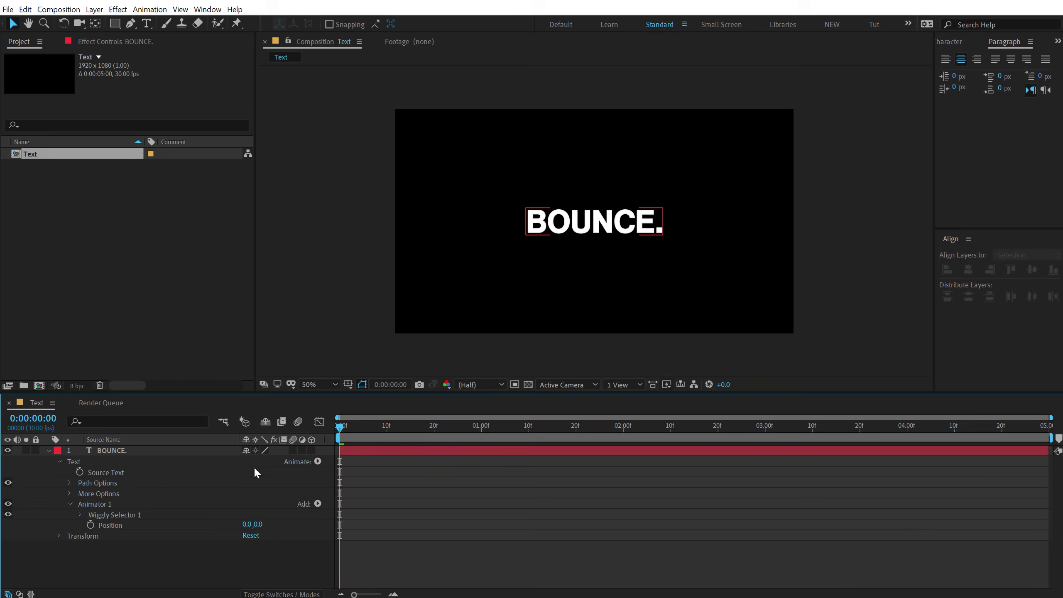
- Set Animator 1's Position offset to 0, 1000
drag(260, 527, 733, 481)
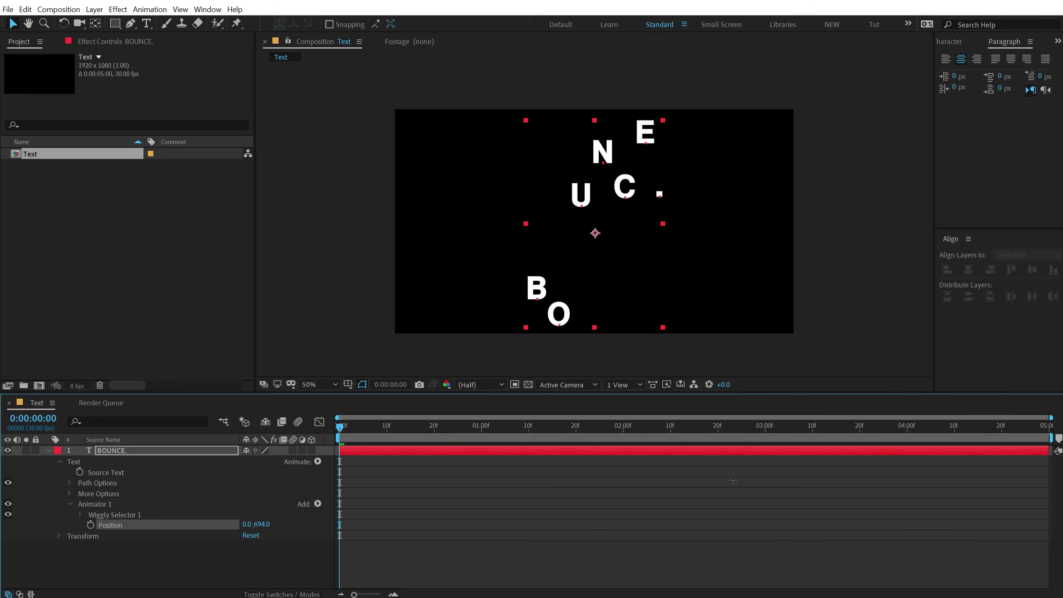
click(263, 524)
text(1000)
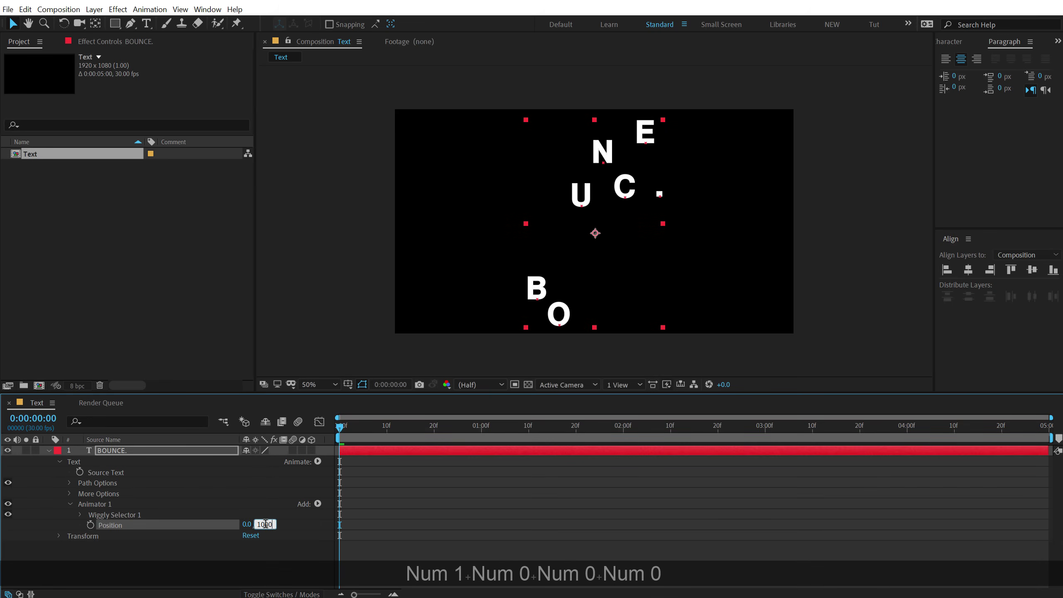
key(Return)
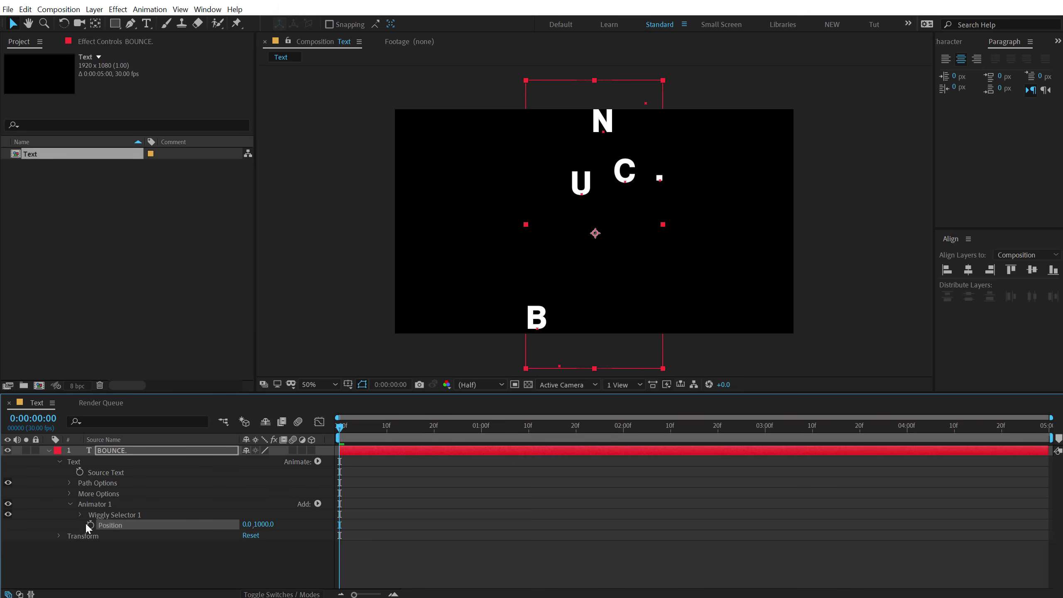
- Base Wiggly Selector 1 on Characters Excluding Spaces and preview the wiggle
click(80, 516)
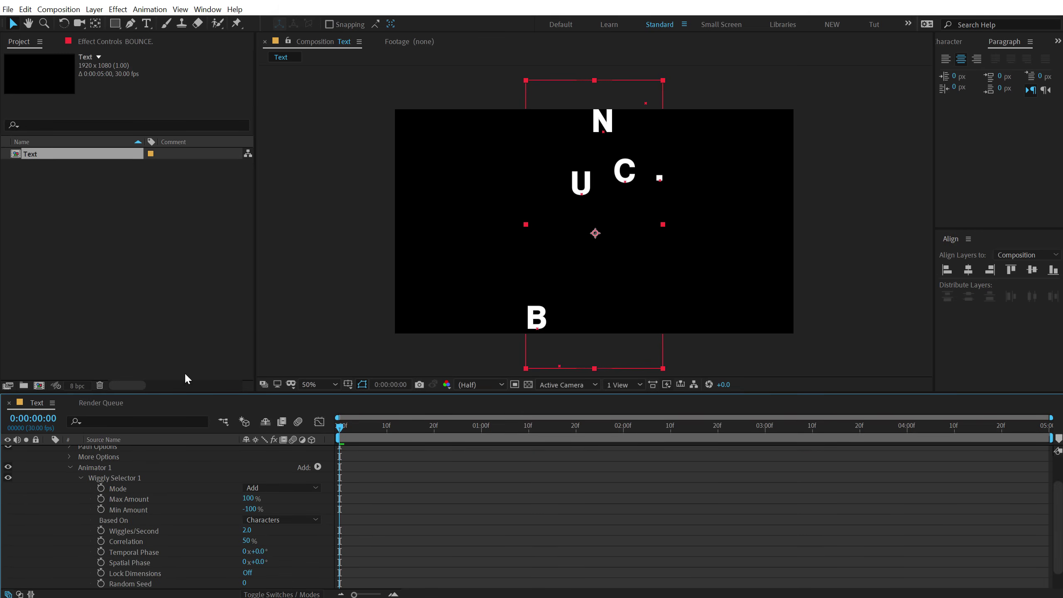
drag(166, 392, 163, 305)
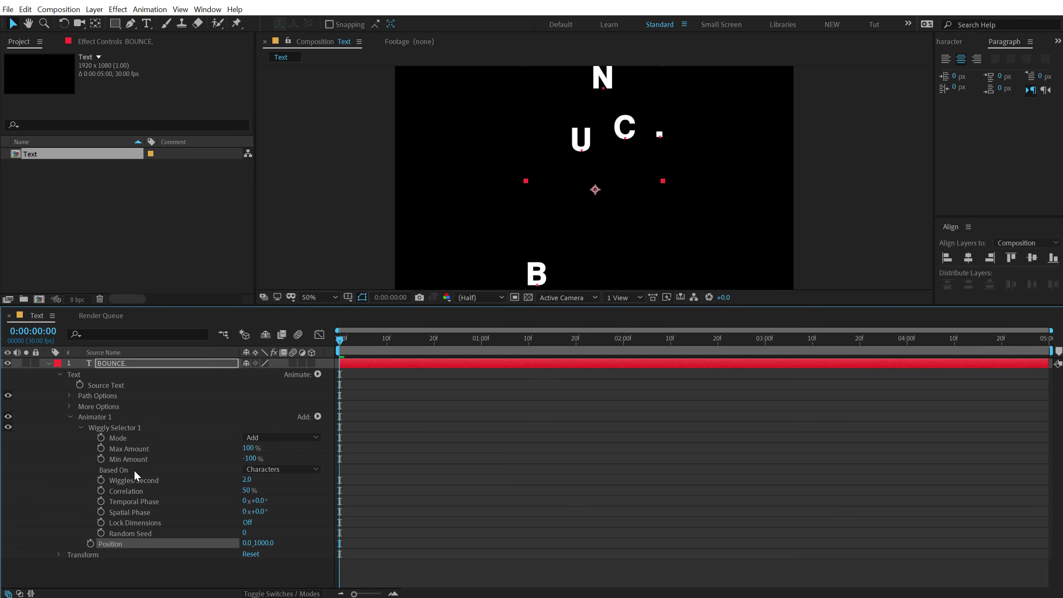
click(281, 469)
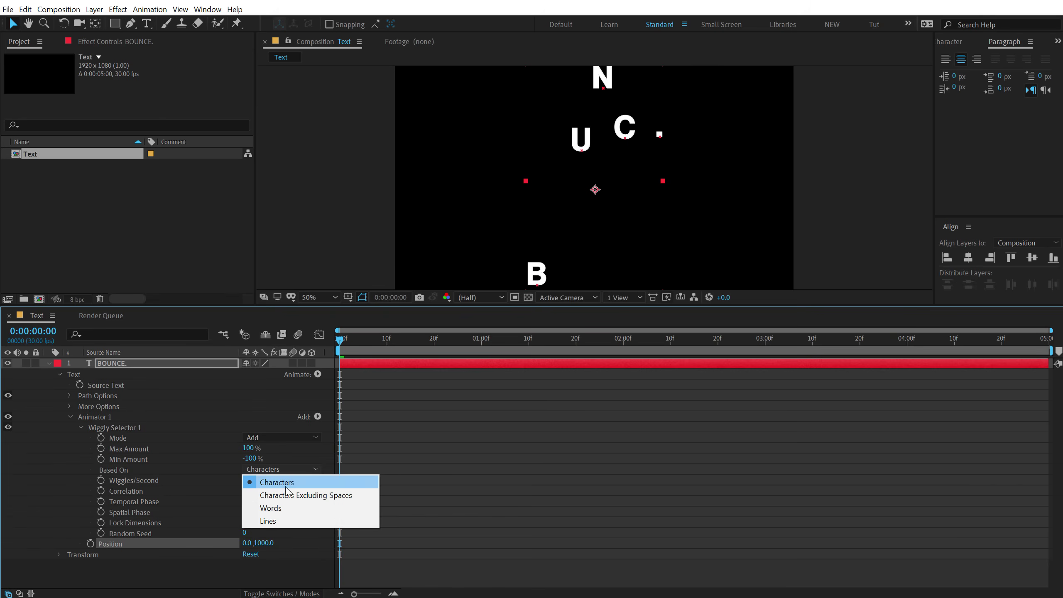
click(315, 495)
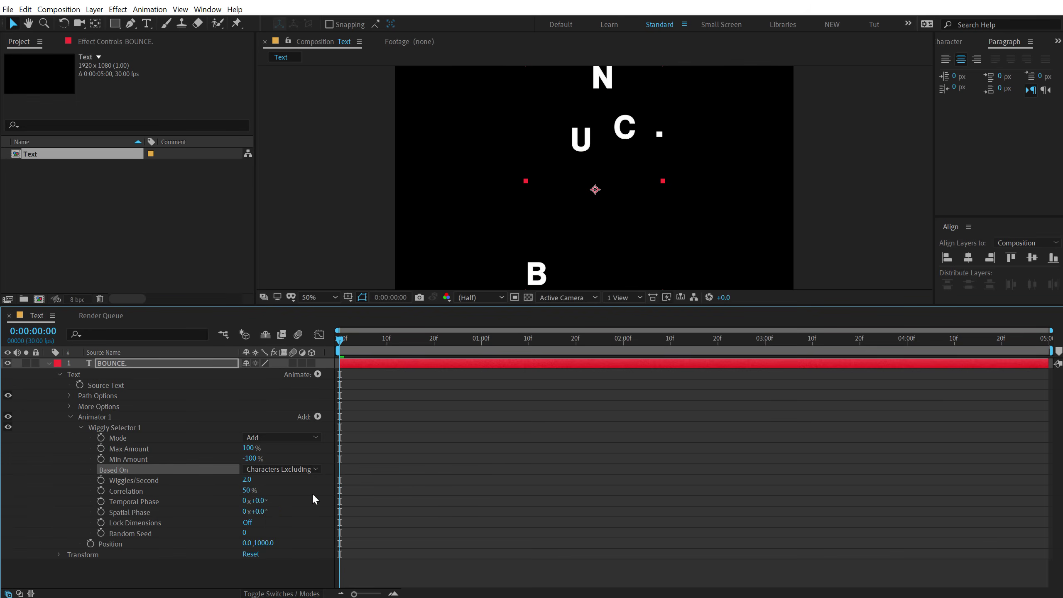
mouse_move(349, 341)
mouse_down()
mouse_move(646, 340)
mouse_move(339, 341)
mouse_up()
key(space)
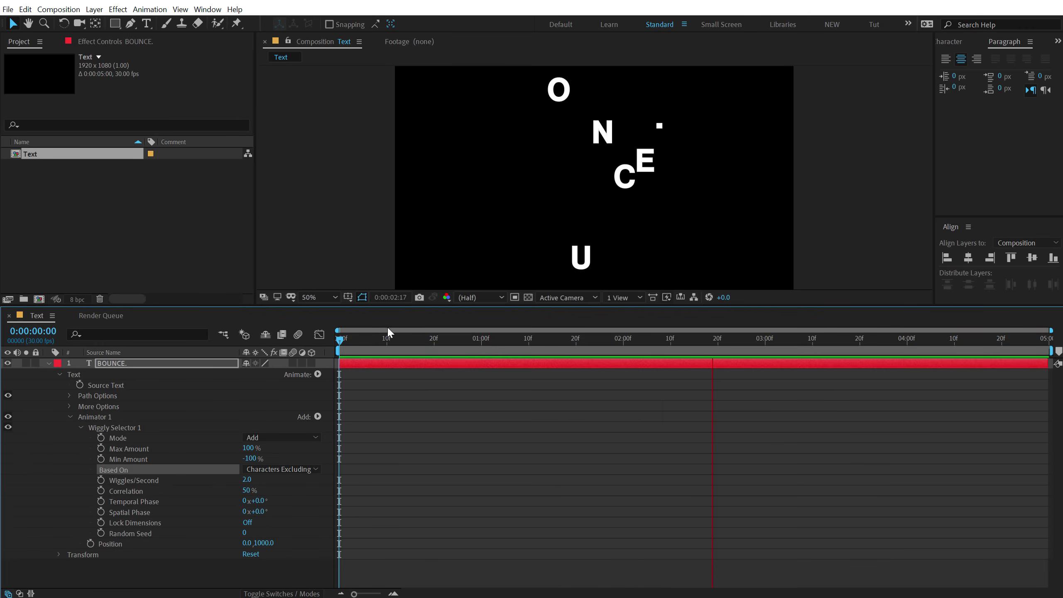
drag(382, 337, 529, 341)
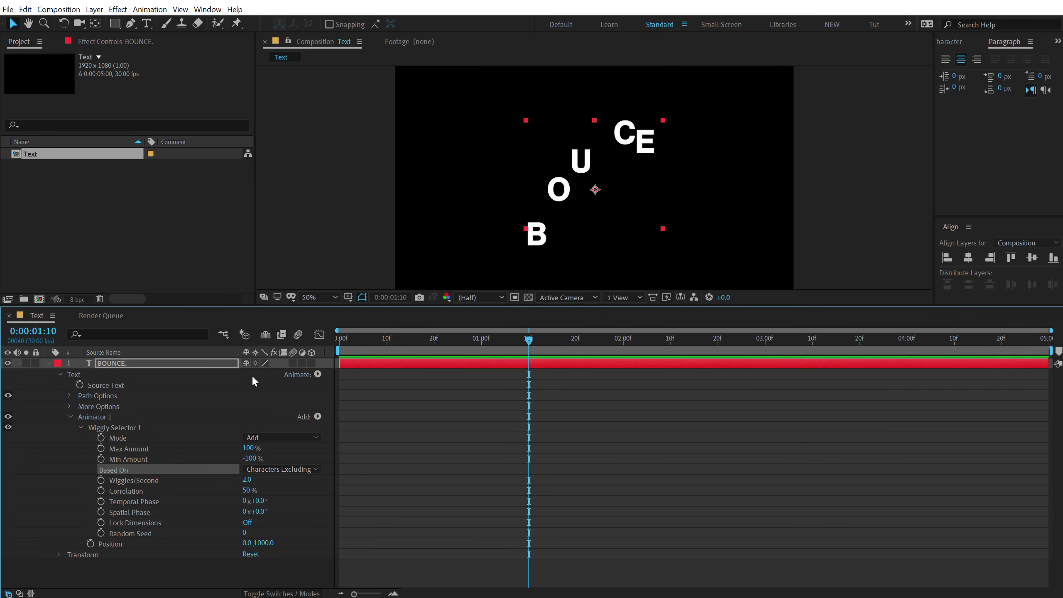
- Keyframe Max Amount 100% and Min Amount -100% at the start of the composition
click(101, 448)
click(101, 459)
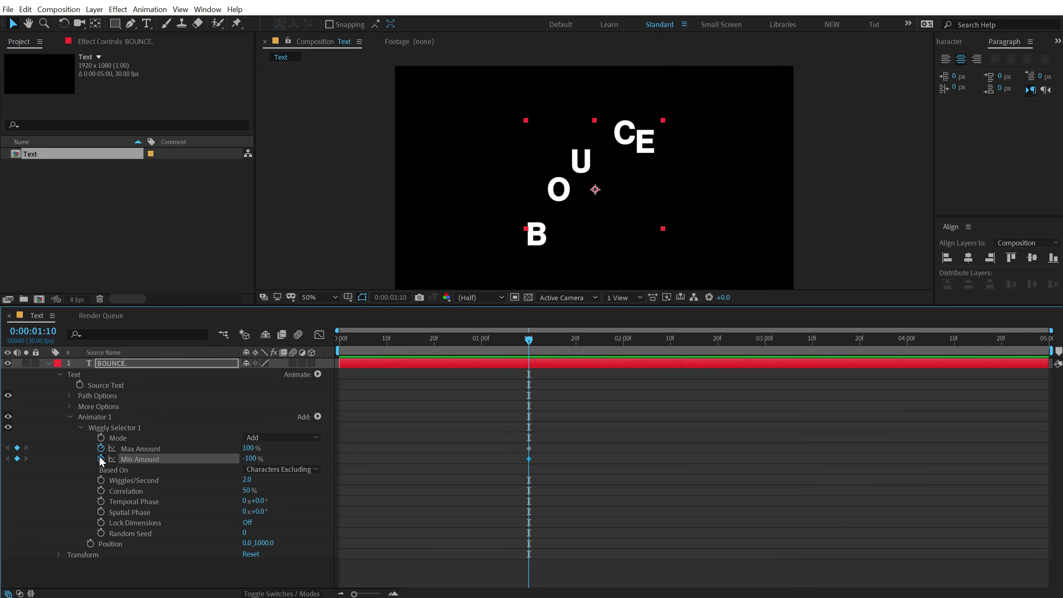
drag(494, 422, 545, 492)
drag(529, 451, 346, 456)
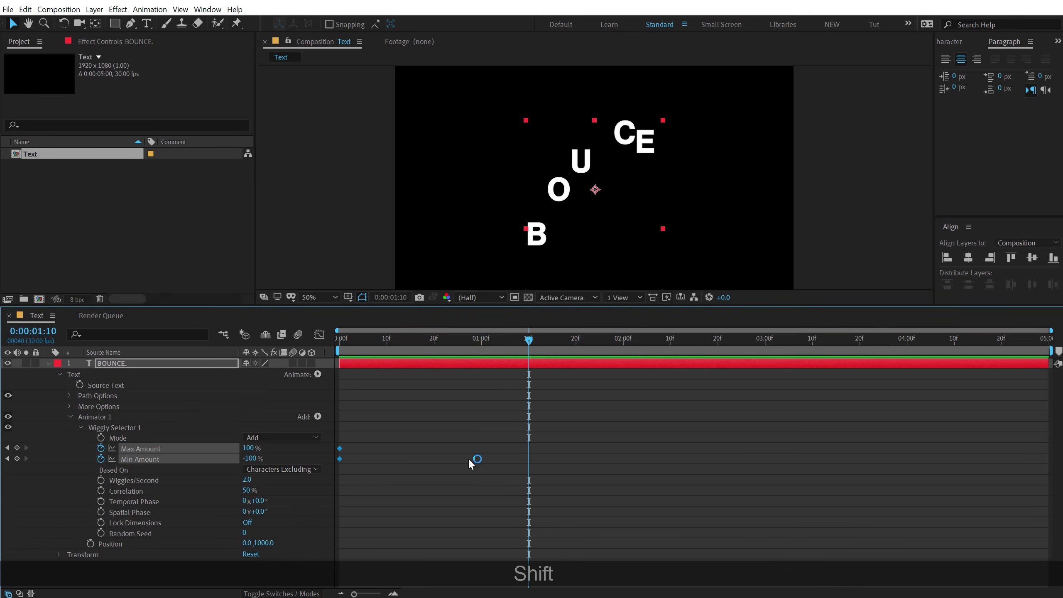
- Set Max and Min Amount to 0% near one second and preview the settling
click(247, 448)
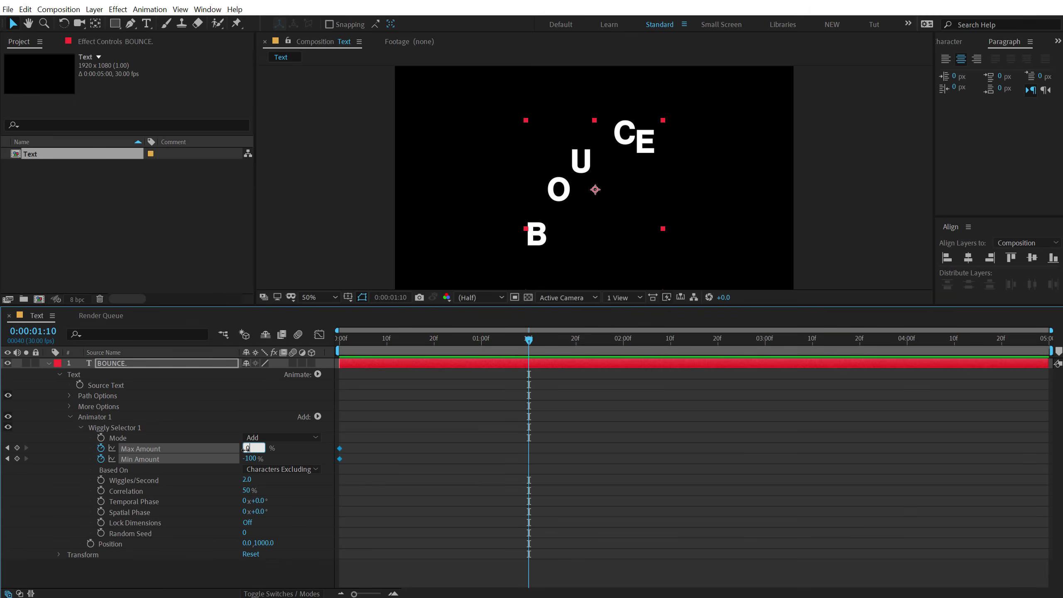
text(0)
click(251, 458)
text(0)
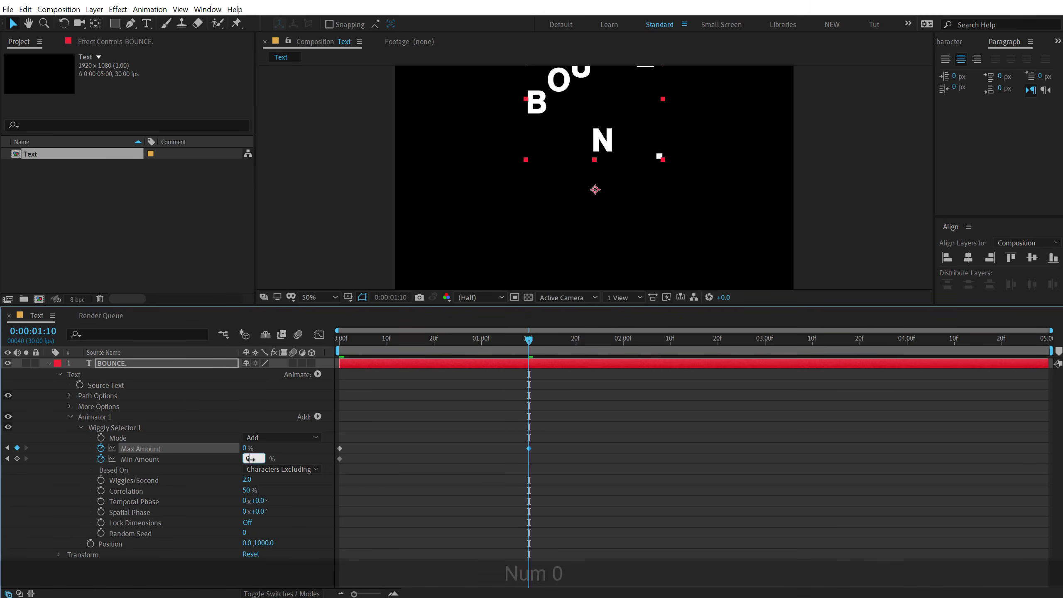
key(Return)
drag(340, 343, 465, 383)
key(space)
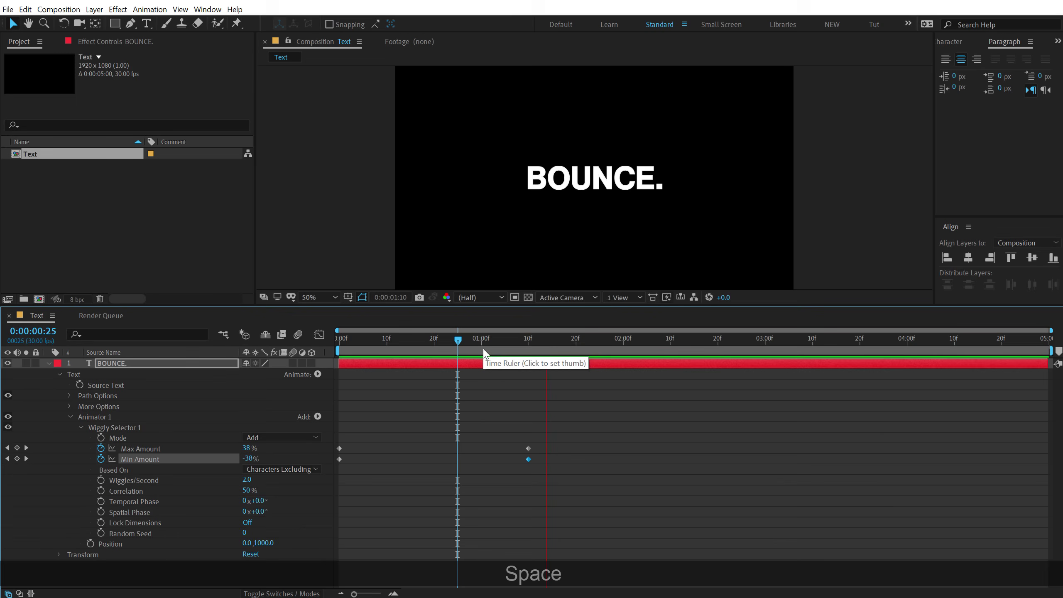
key(space)
- Apply Easy Ease (F9) to the ending amount keyframes and view their value curves
drag(570, 428, 493, 473)
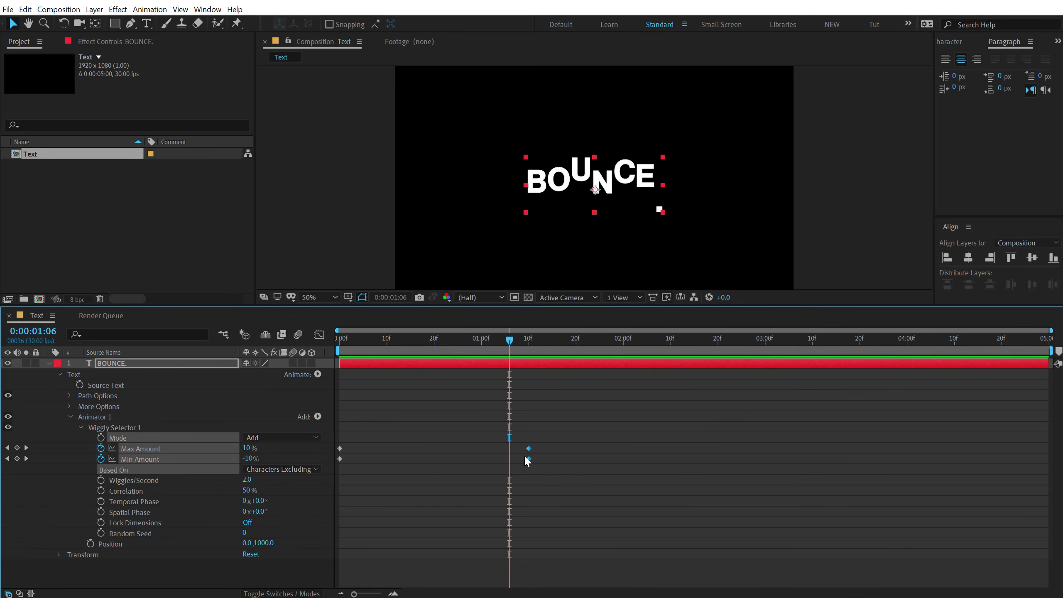
key(F9)
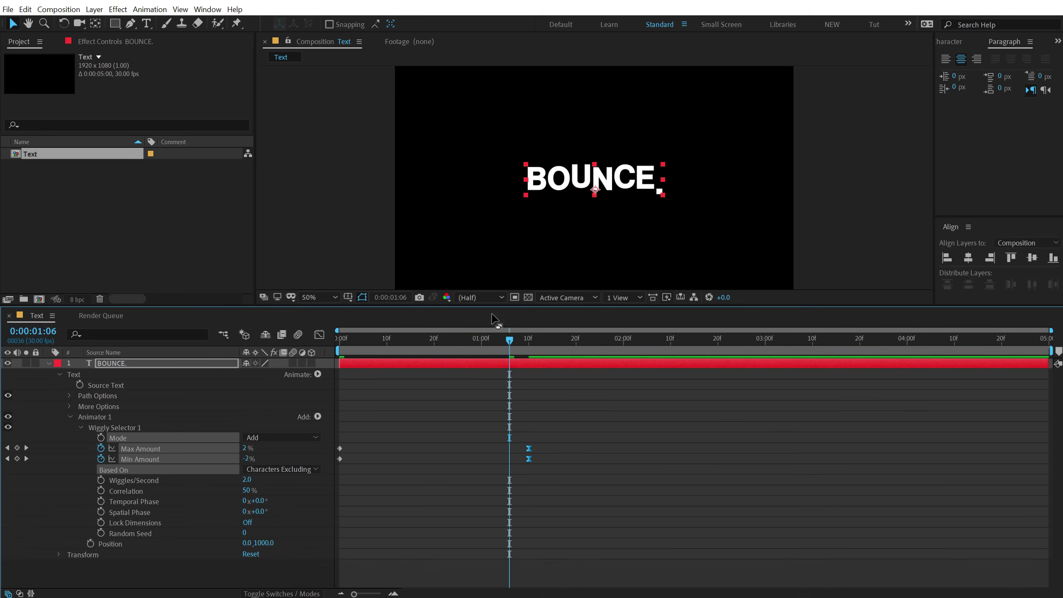
drag(508, 341, 532, 344)
drag(590, 436, 330, 475)
click(319, 335)
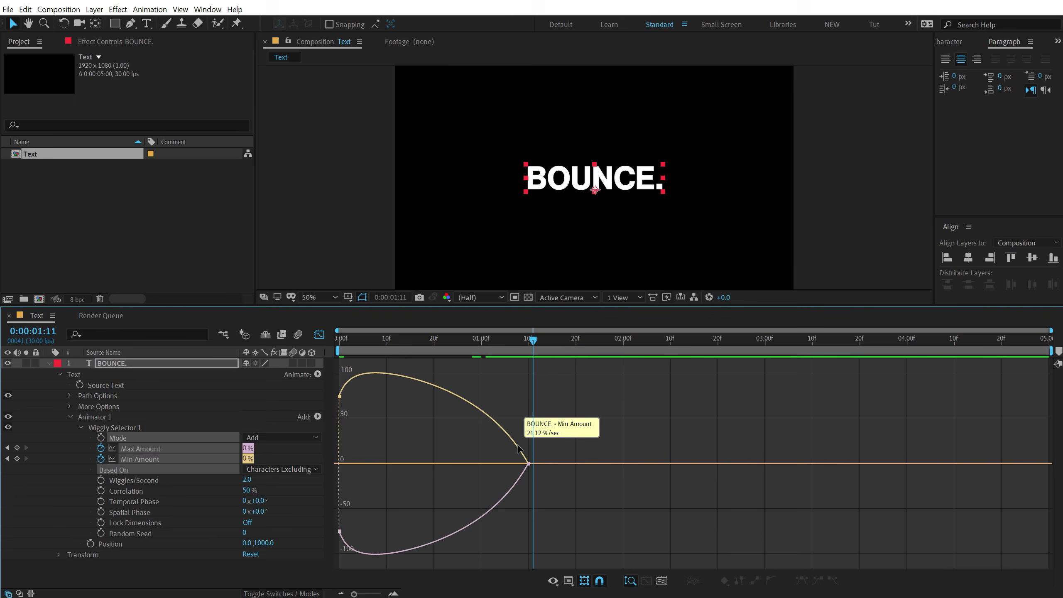
- Switch back to layer bars and replay from 0:00:00:00 to watch letters scatter and settle
right_click(568, 443)
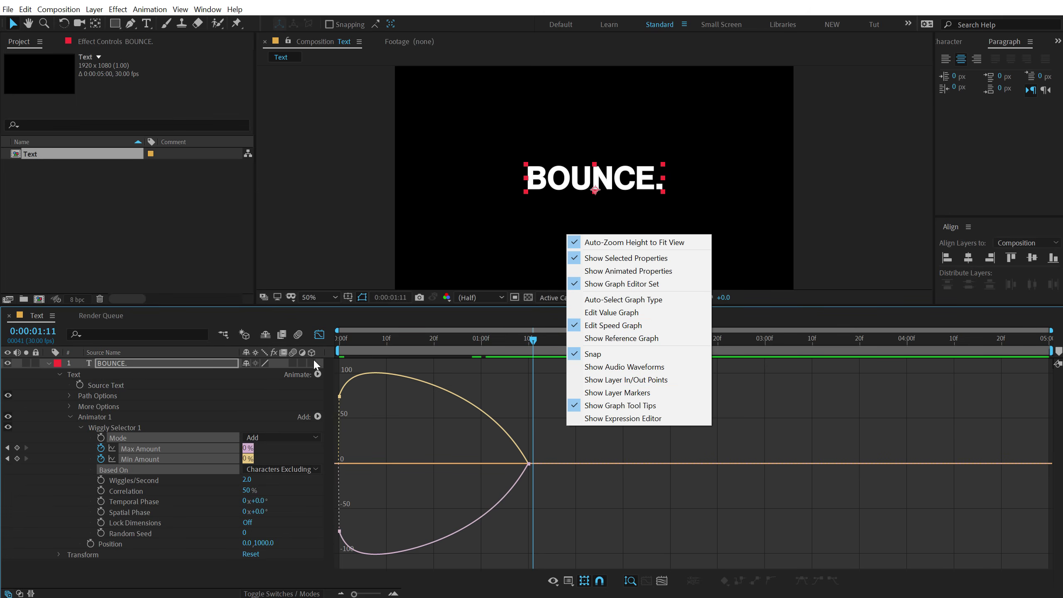
click(320, 335)
drag(348, 343, 519, 346)
drag(449, 349, 279, 355)
scroll(446, 207, down, 2)
scroll(447, 205, up, 2)
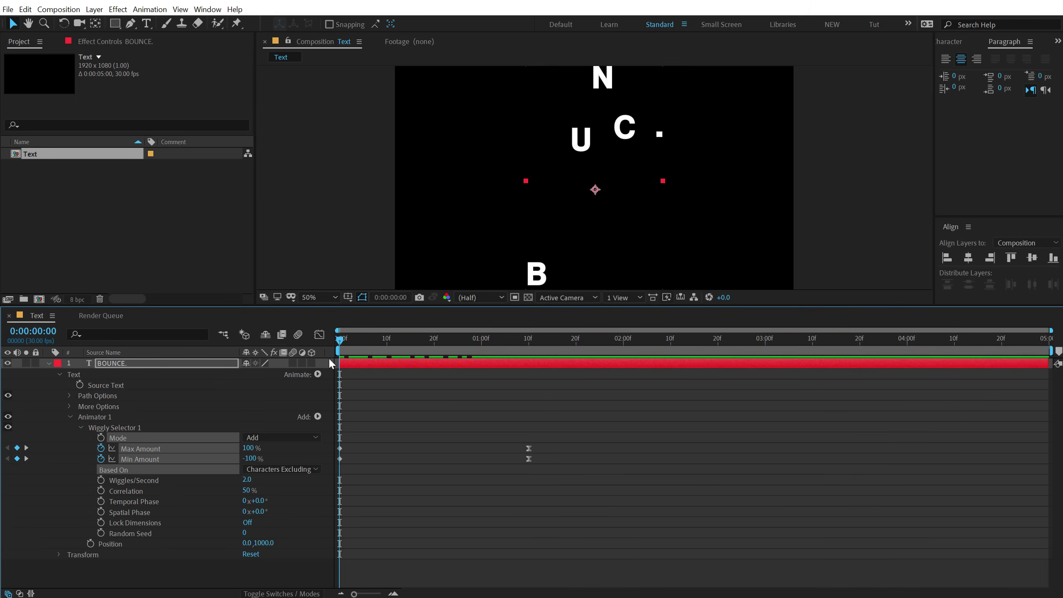
key(space)
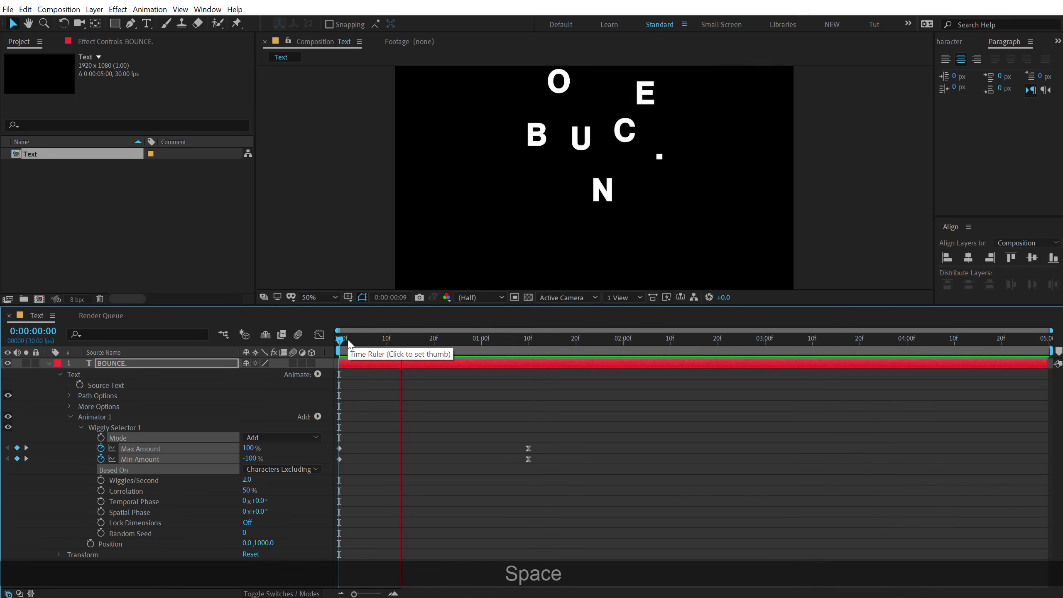
key(space)
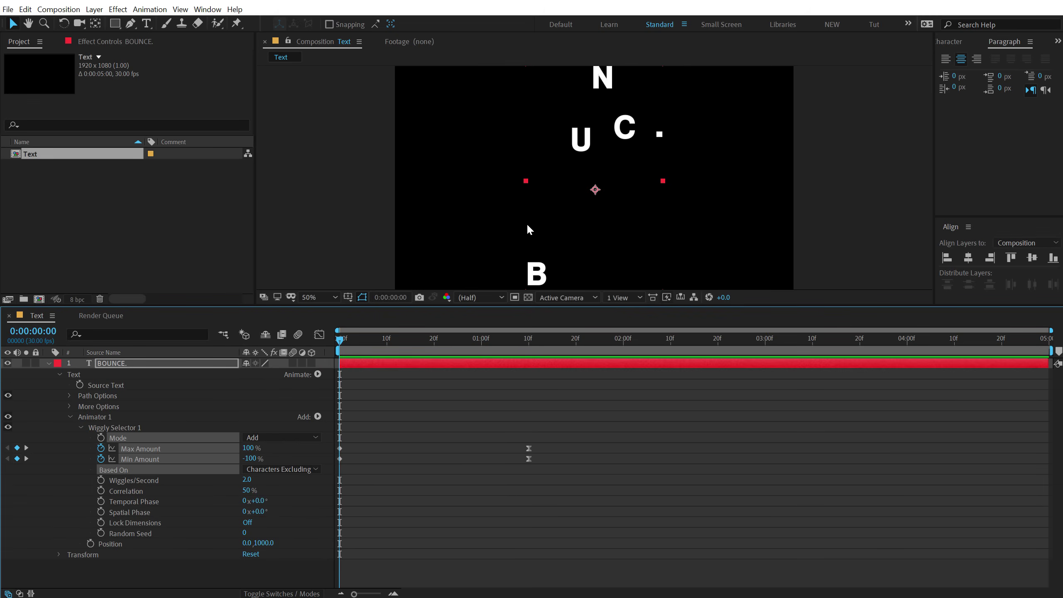
- Collapse Animator 1 and add an Opacity animator to the text
click(80, 428)
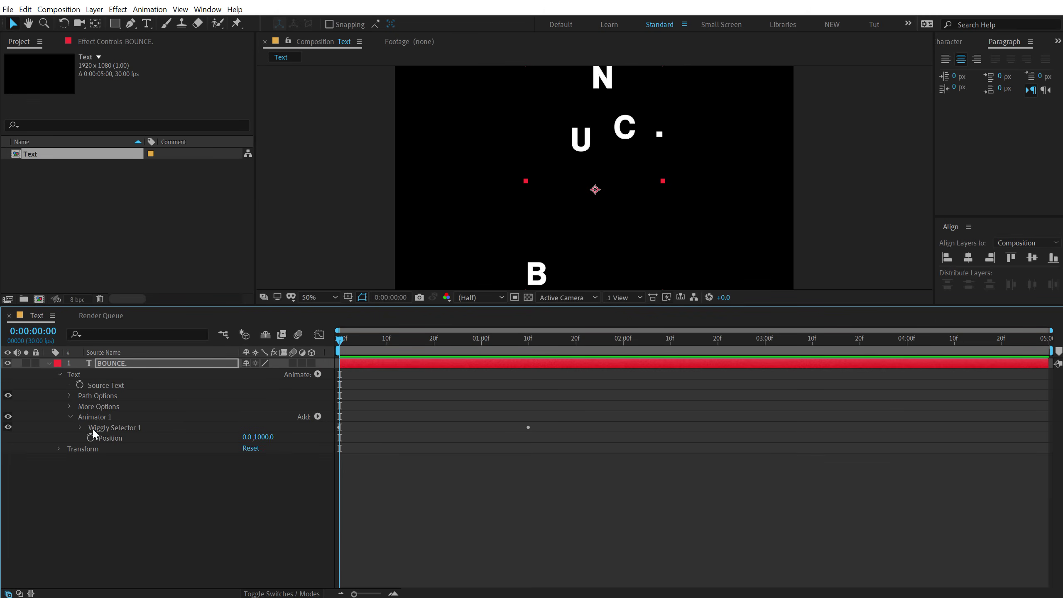
click(156, 472)
click(71, 416)
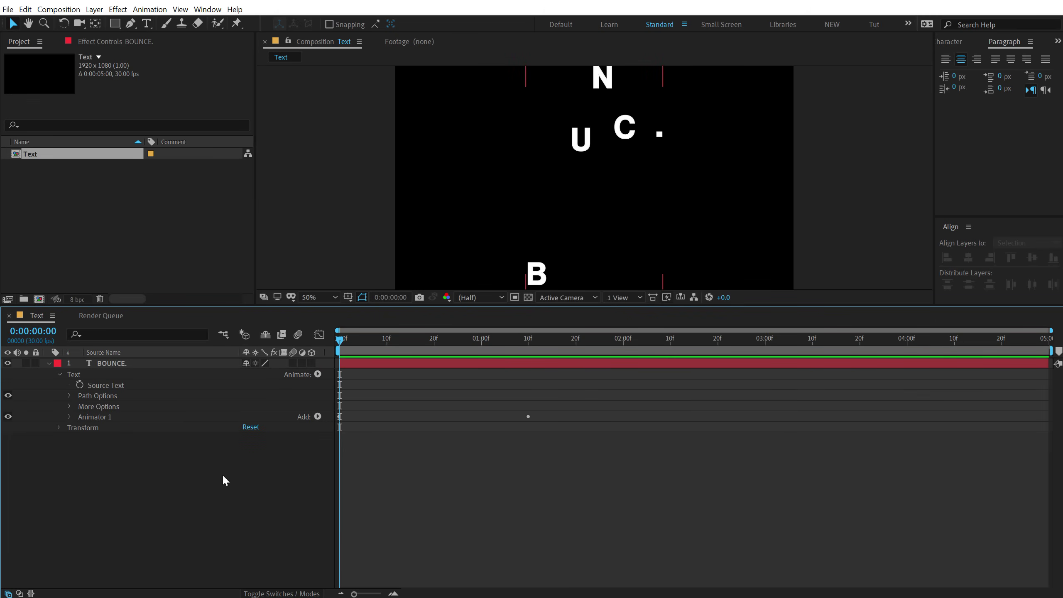
click(318, 374)
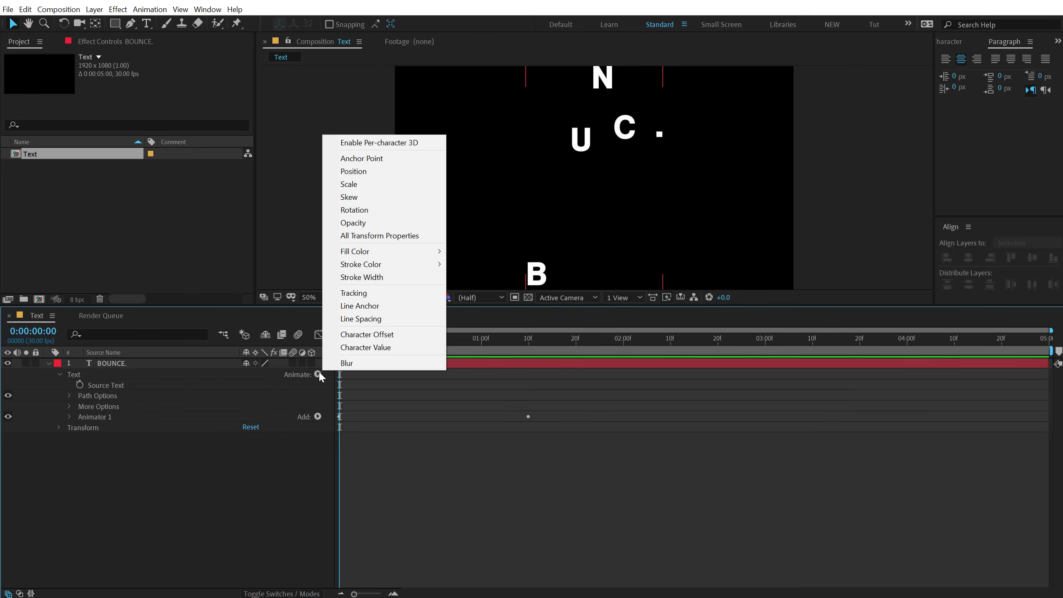
click(382, 223)
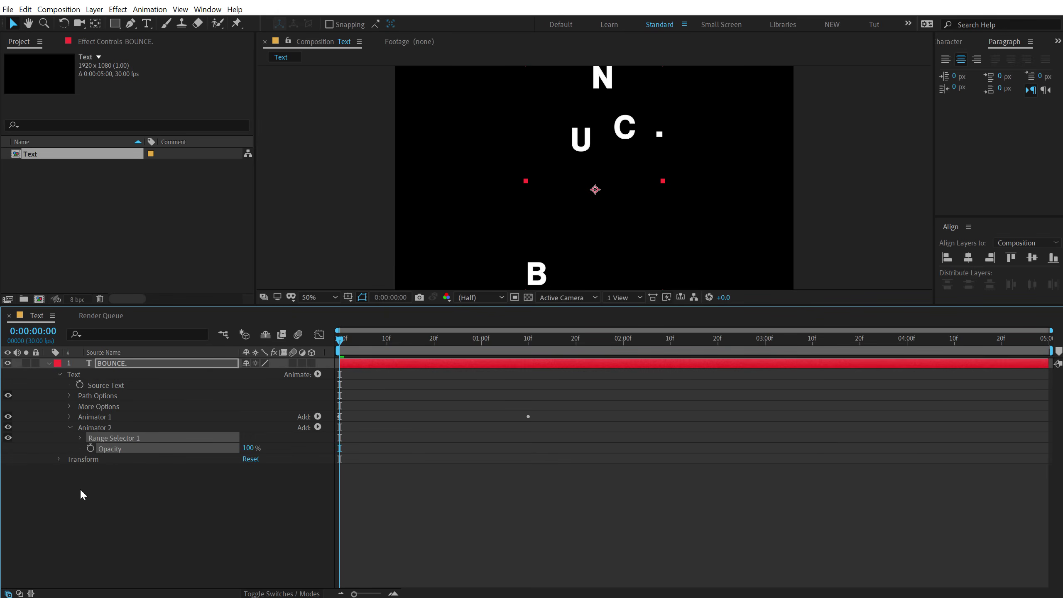
- Rename Animator 2 to Op and Animator 1 to Wig
click(97, 427)
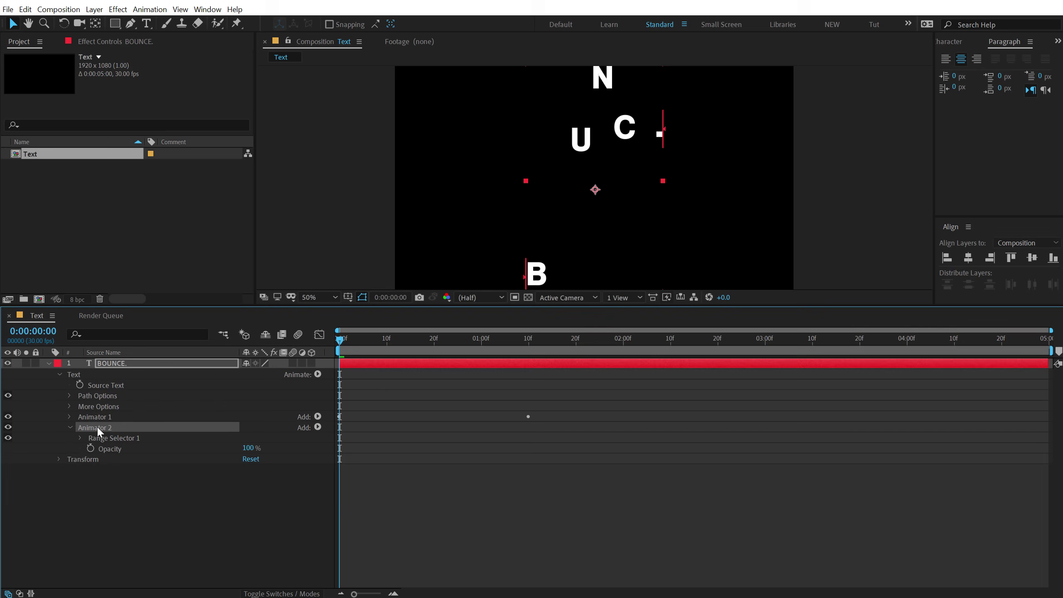
key(Return)
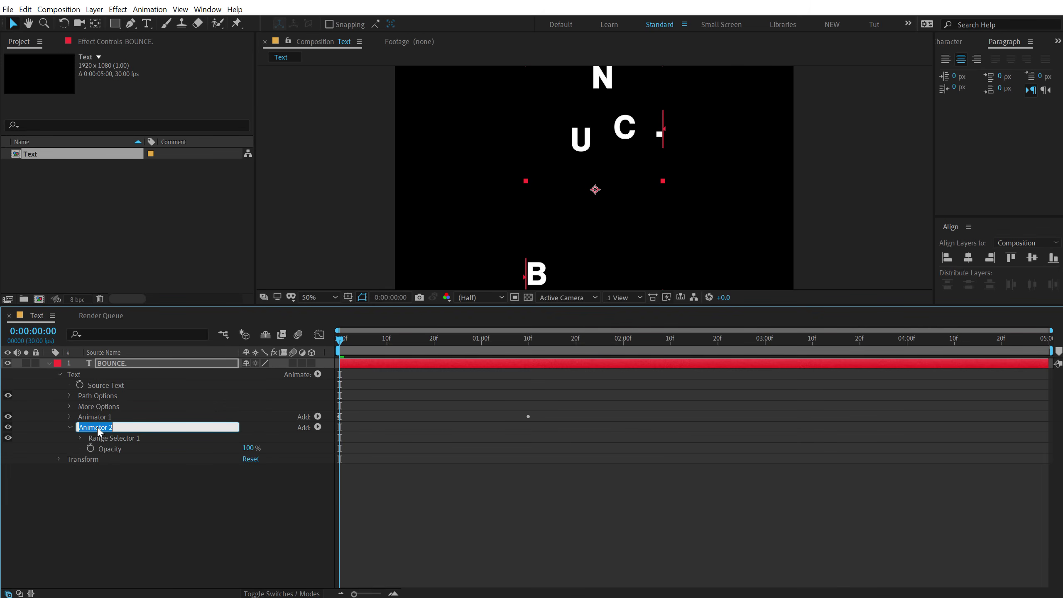
text(Op)
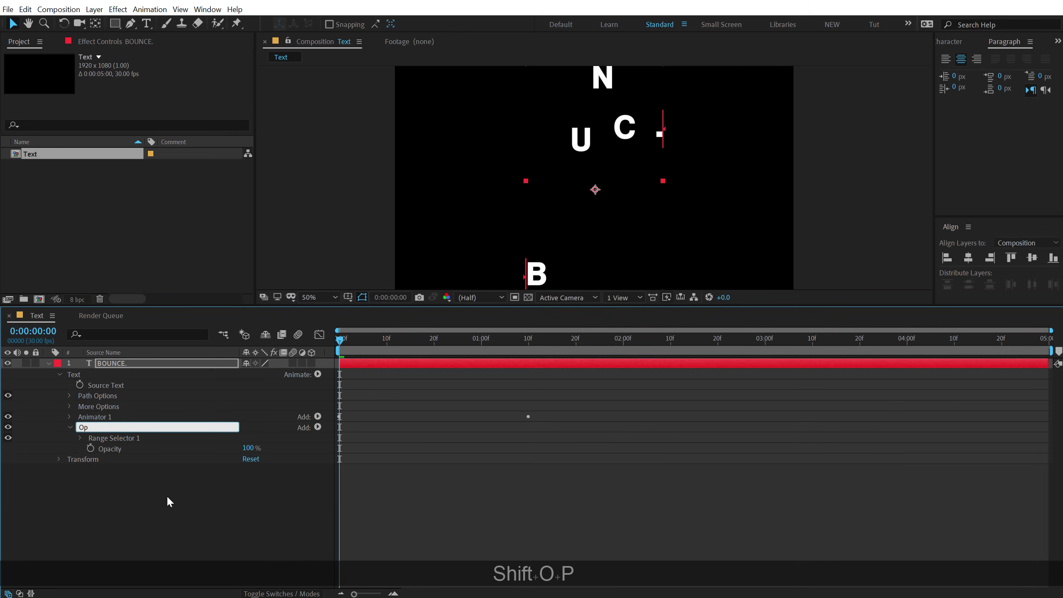
click(96, 415)
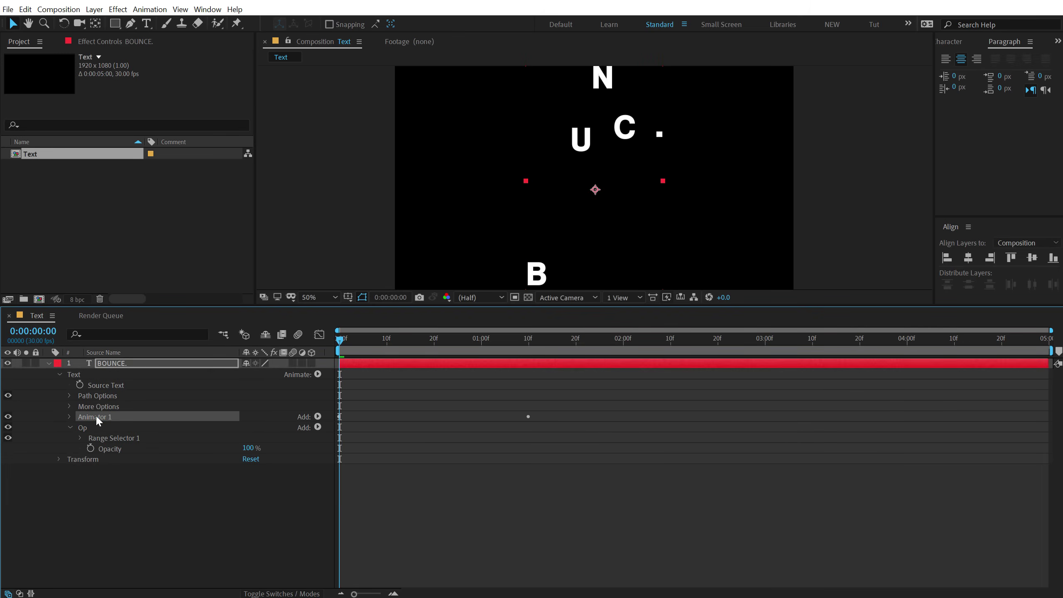
key(Return)
text(Wig)
click(95, 479)
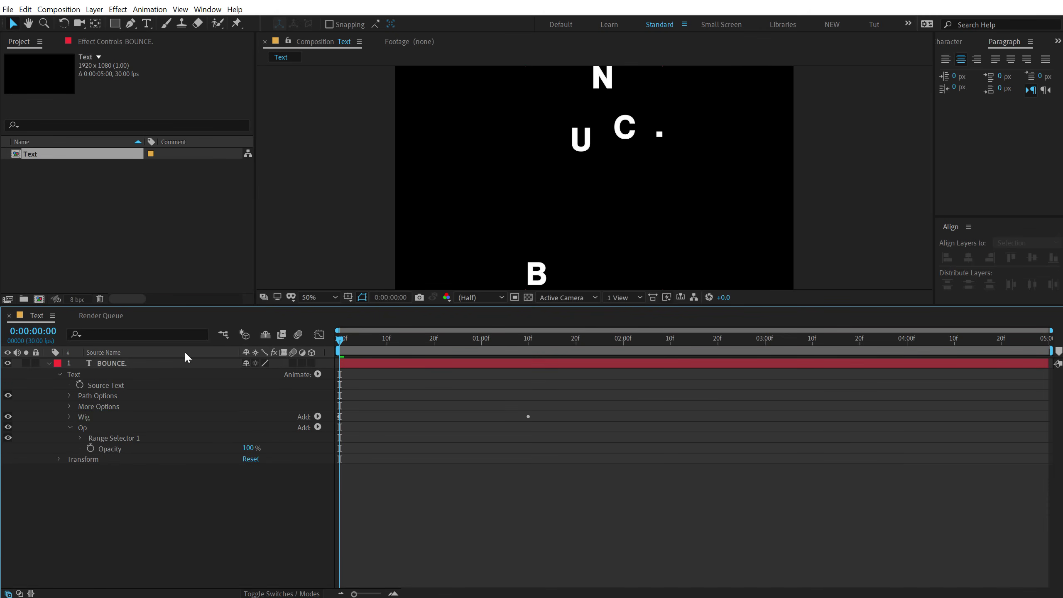
- Set the Op animator's Opacity to 0% and expand Range Selector 1
drag(248, 448, 115, 448)
drag(9, 450, 84, 447)
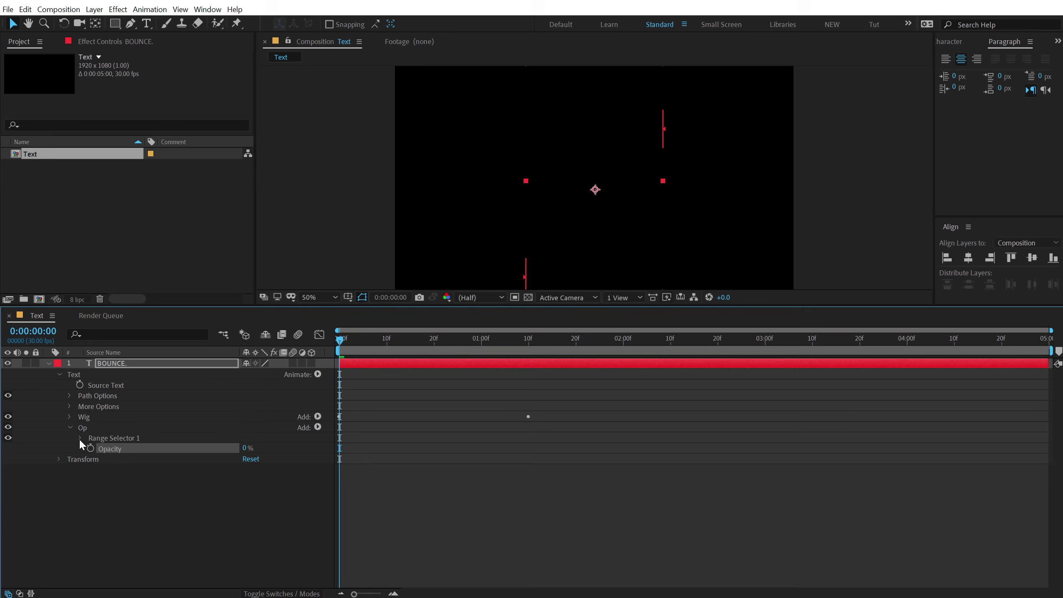
click(80, 438)
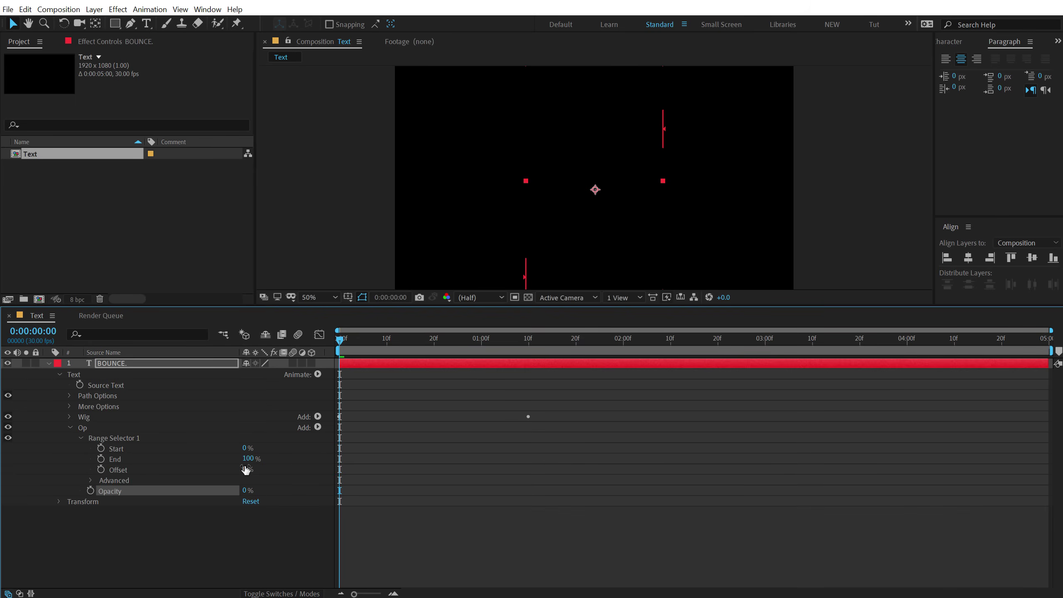
- Keyframe Offset from 0% at frame 0 to 100% at frame 20 and preview the reveal
click(101, 469)
drag(417, 344, 433, 340)
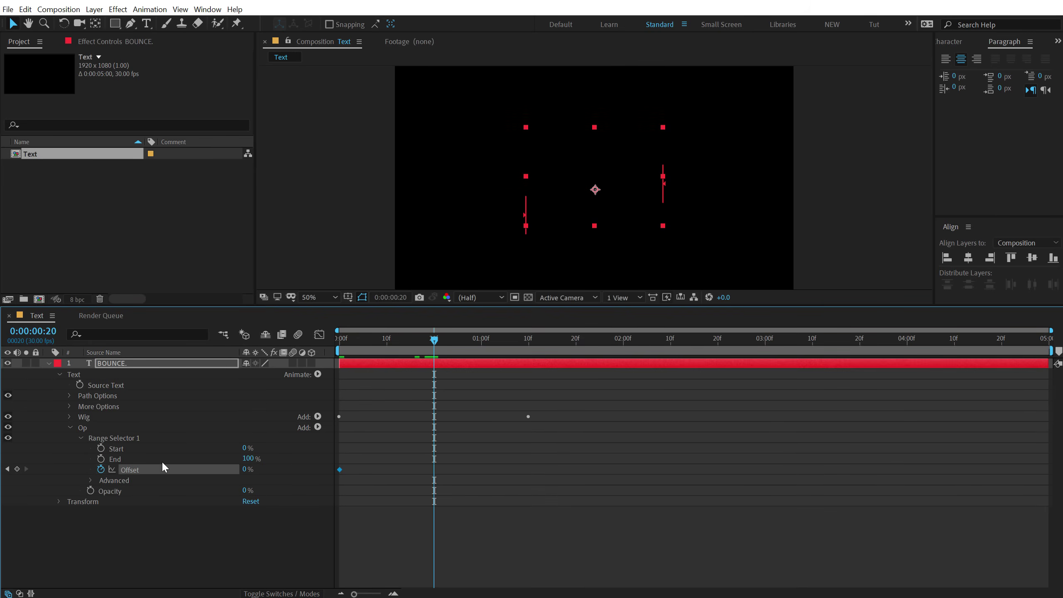
drag(245, 474, 372, 461)
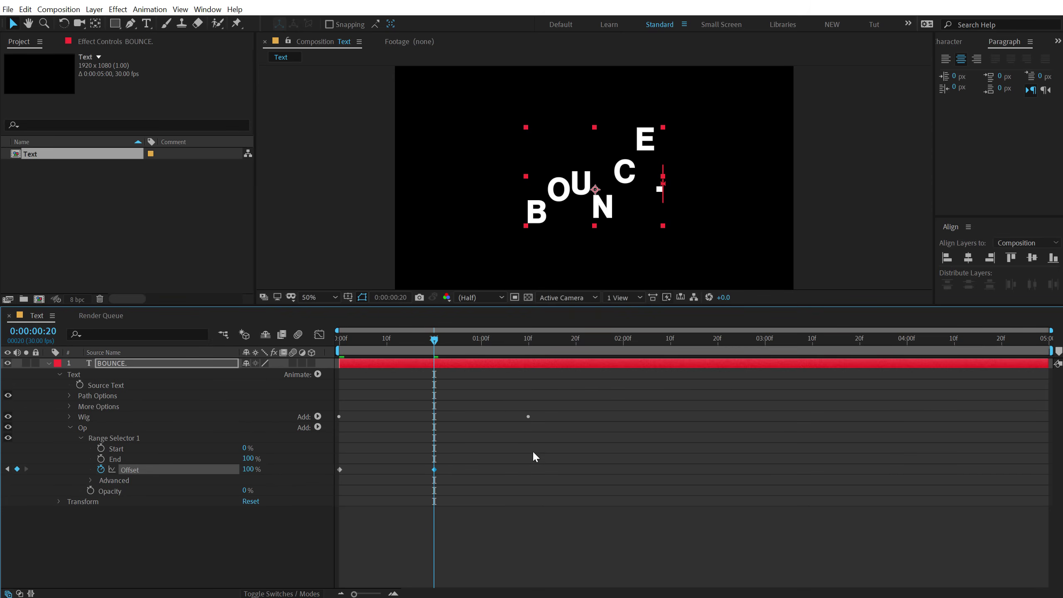
drag(360, 339, 340, 339)
key(space)
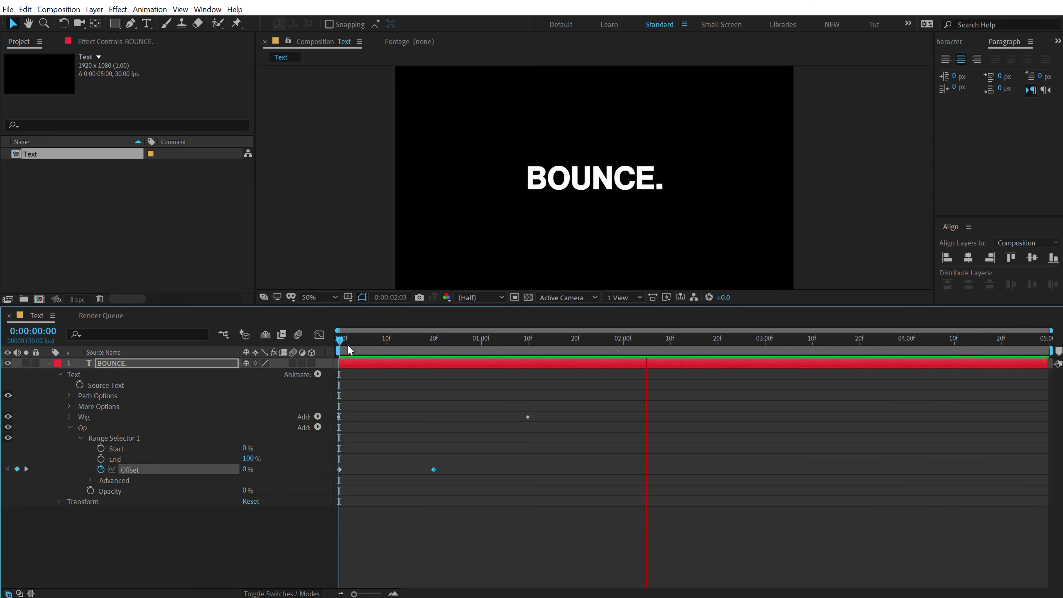
key(space)
key(space)
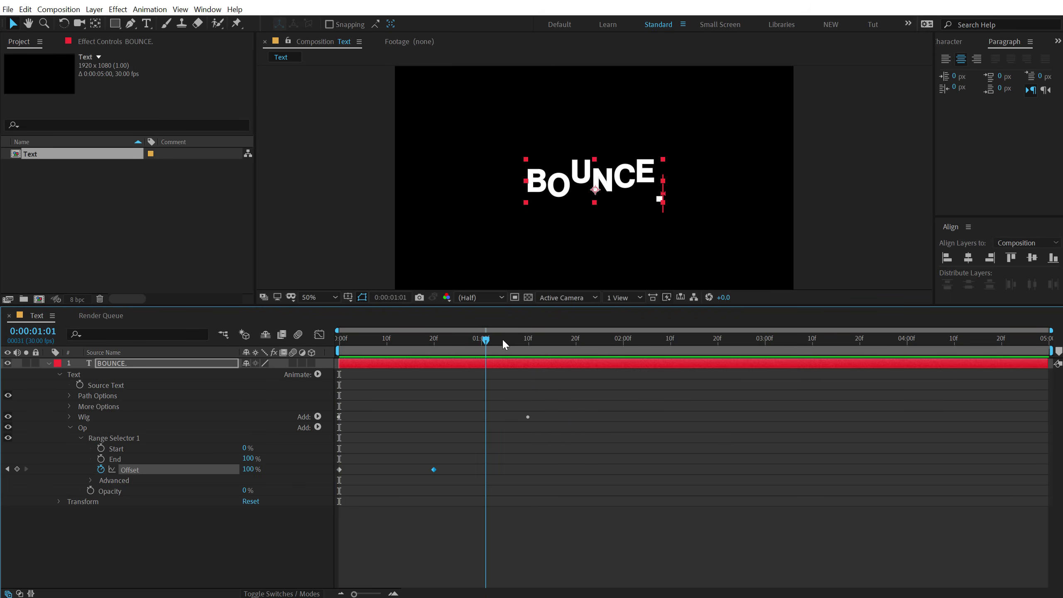
- Collapse the Op animator and show Wig's Wiggly Selector 1 settings
click(81, 438)
click(70, 428)
click(70, 417)
click(79, 427)
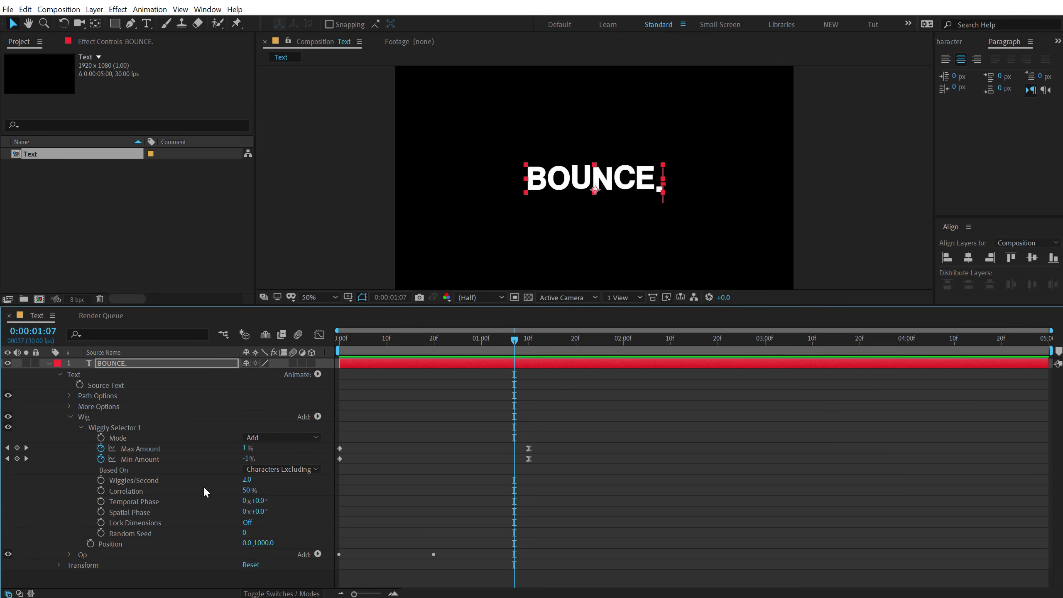
- Try 10 wiggles per second and preview the faster wiggle
click(246, 480)
text(10)
key(Return)
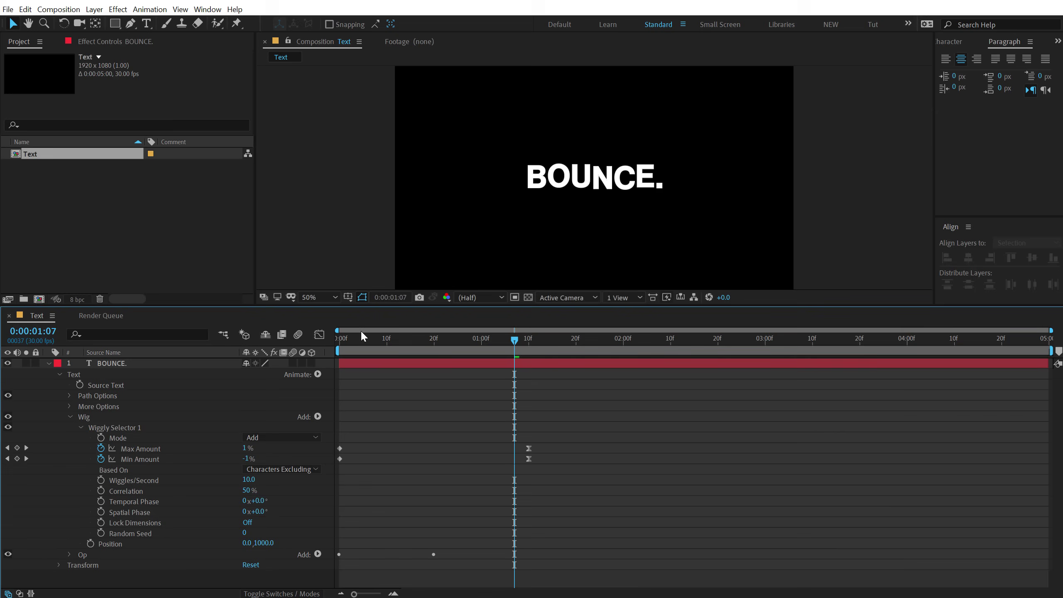
click(349, 330)
key(space)
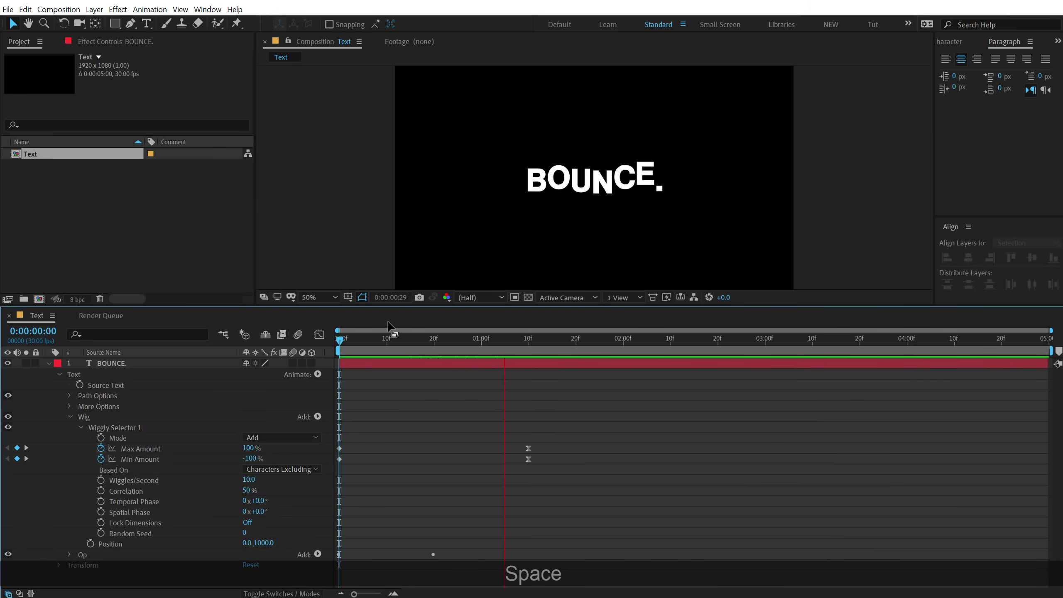
drag(400, 338, 335, 363)
key(space)
key(space)
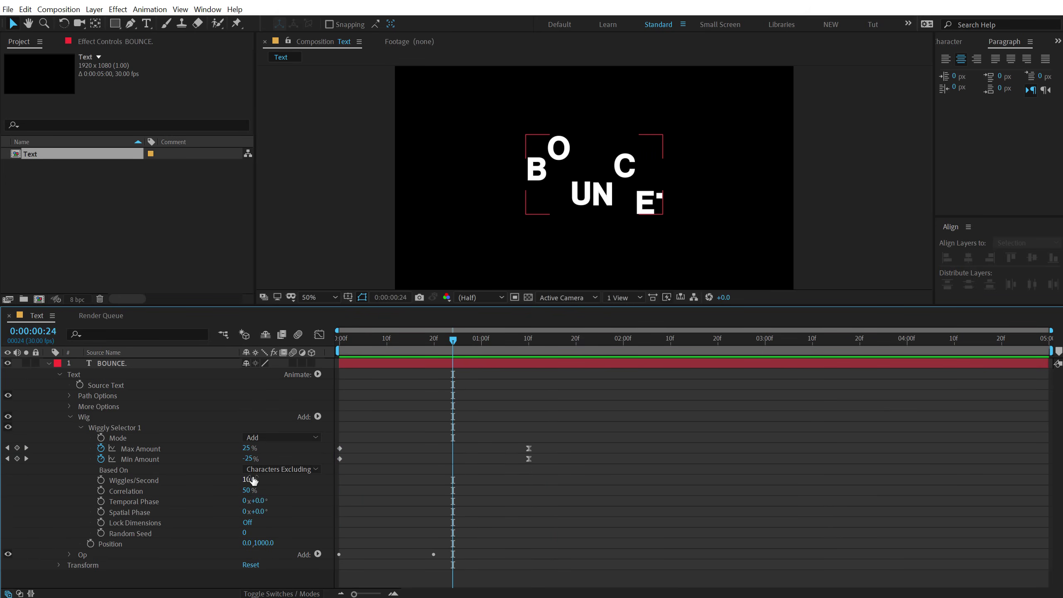
- Set Wiggles/Second to 3 and preview the slower wiggle from the first frame
click(249, 480)
text(3)
key(Return)
key(Home)
key(space)
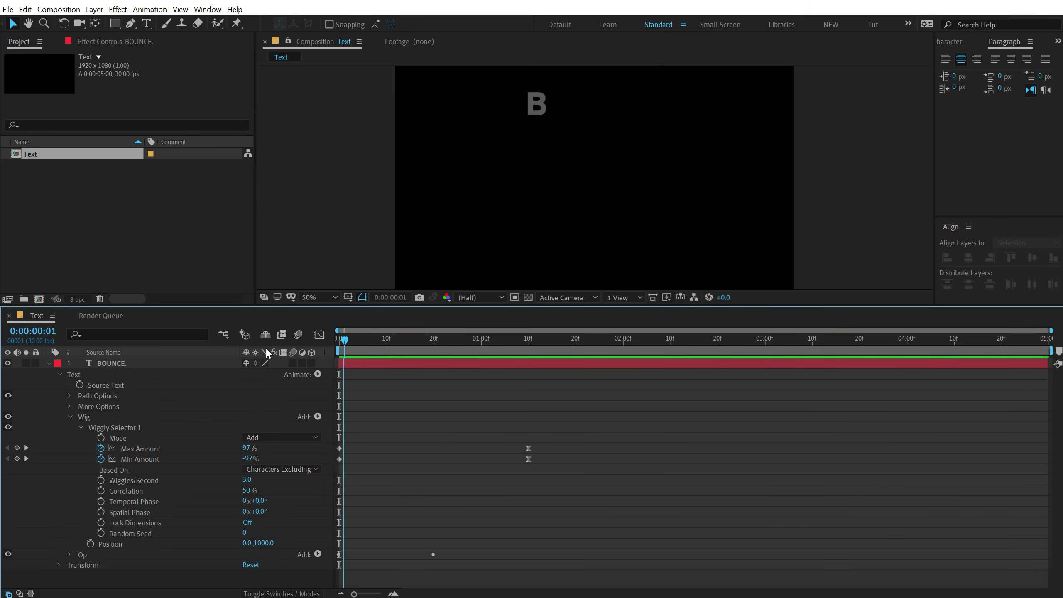
key(space)
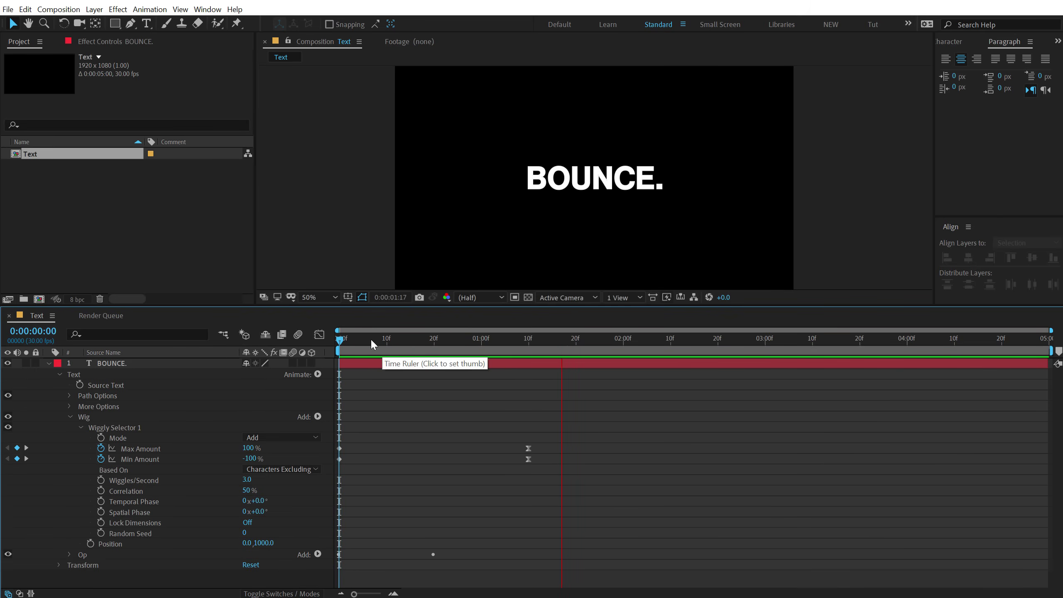
key(space)
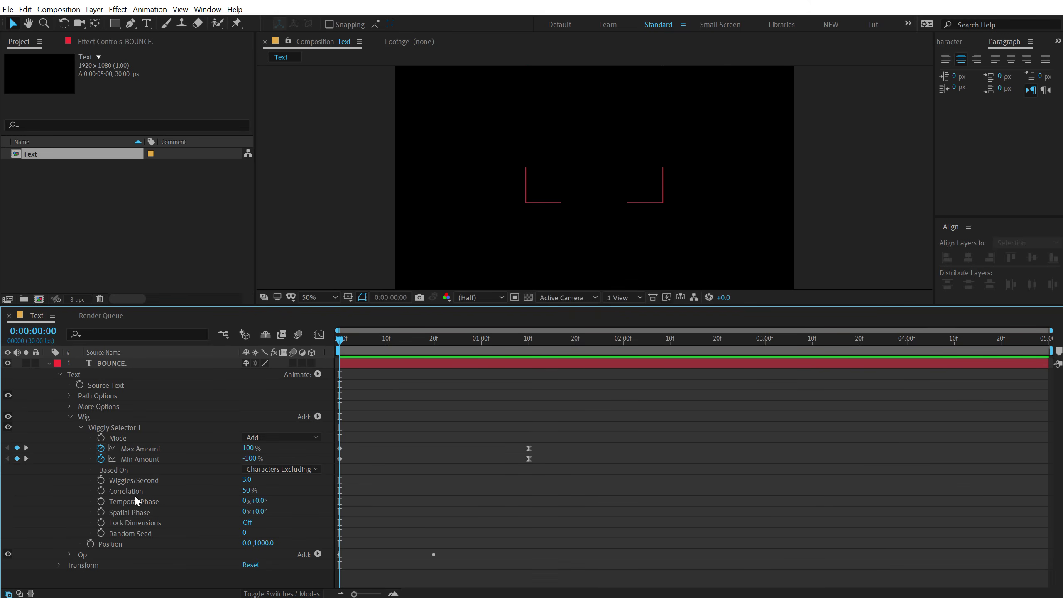
drag(379, 341, 467, 339)
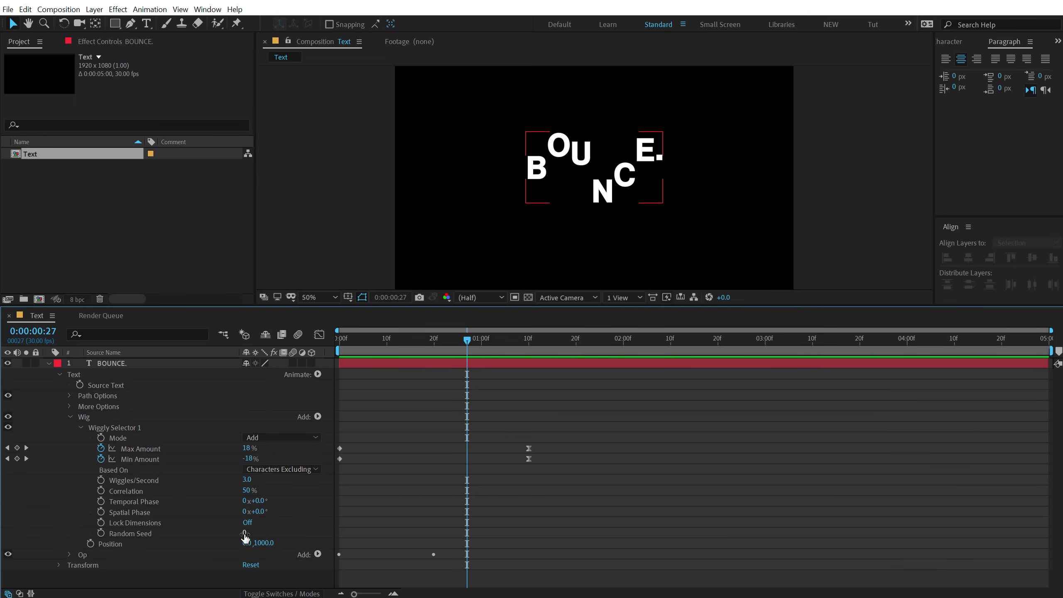
- Set Random Seed to 0, preview the new scatter, then collapse and select the layer
drag(247, 532, 263, 531)
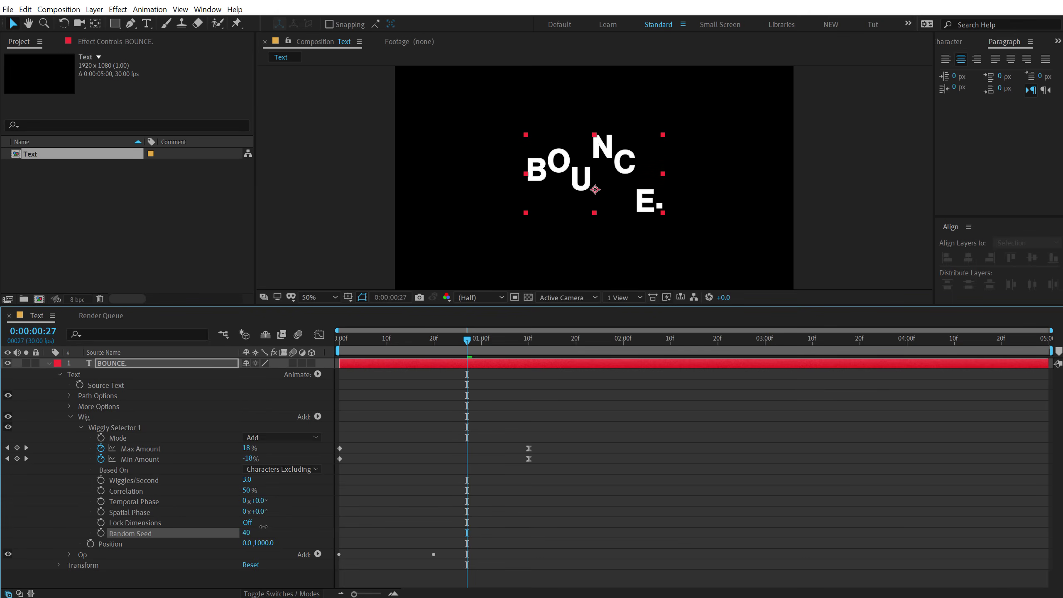
key(Home)
key(space)
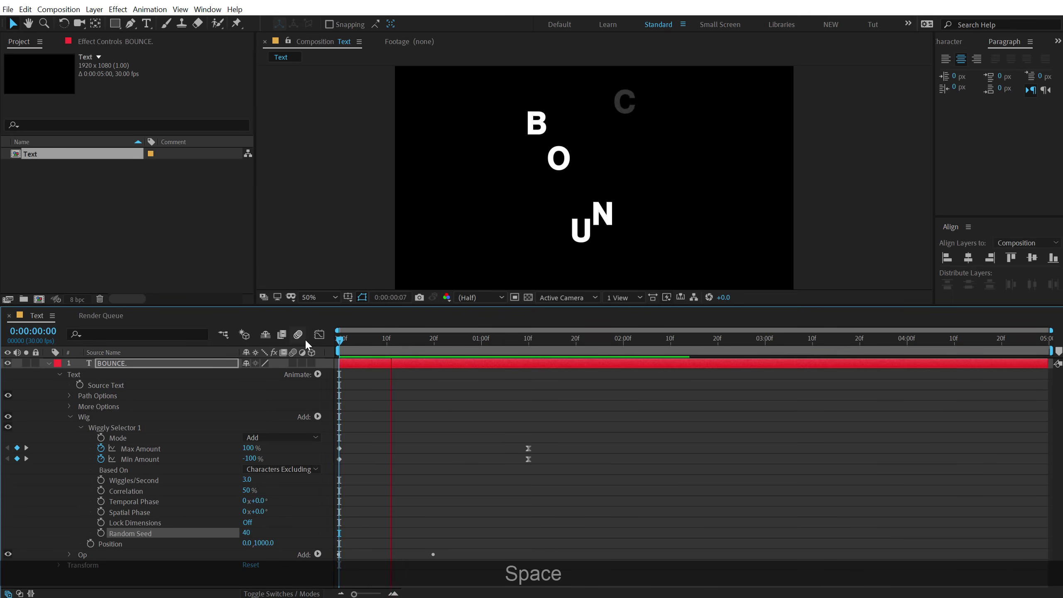
key(space)
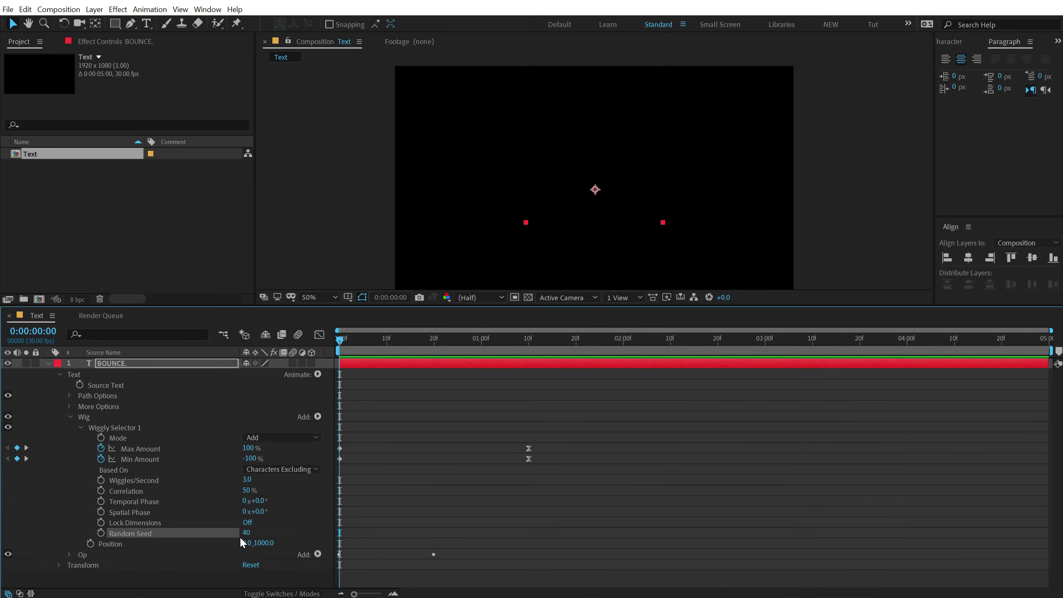
click(248, 533)
text(0)
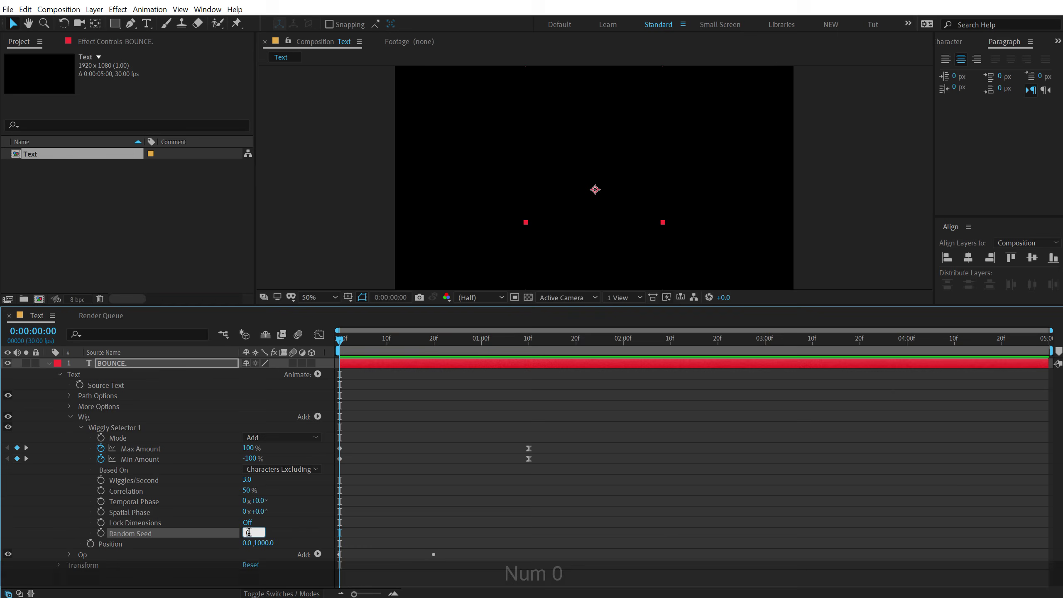
click(392, 475)
key(space)
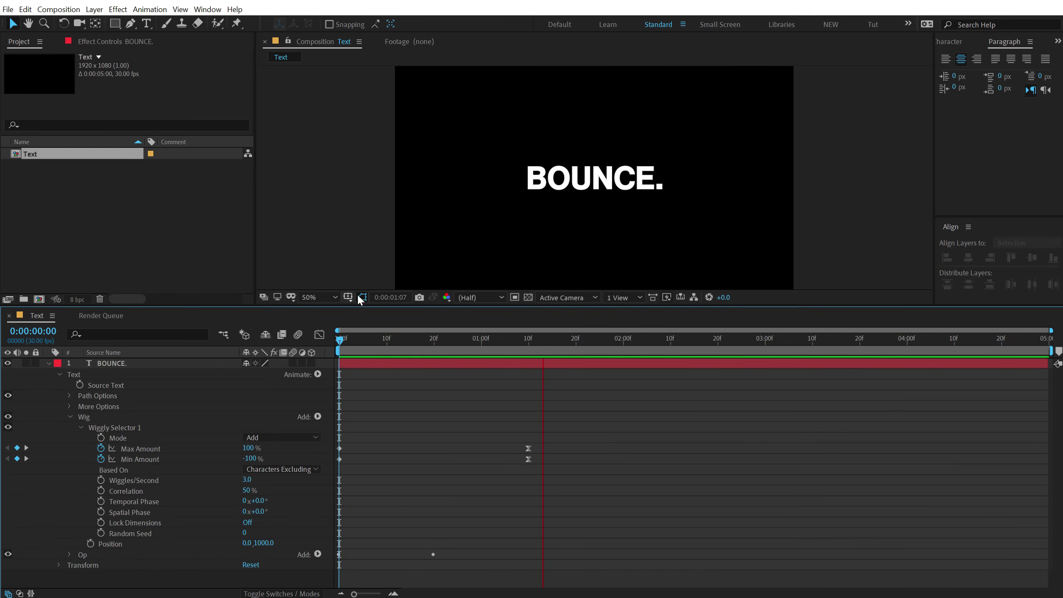
drag(377, 334, 535, 340)
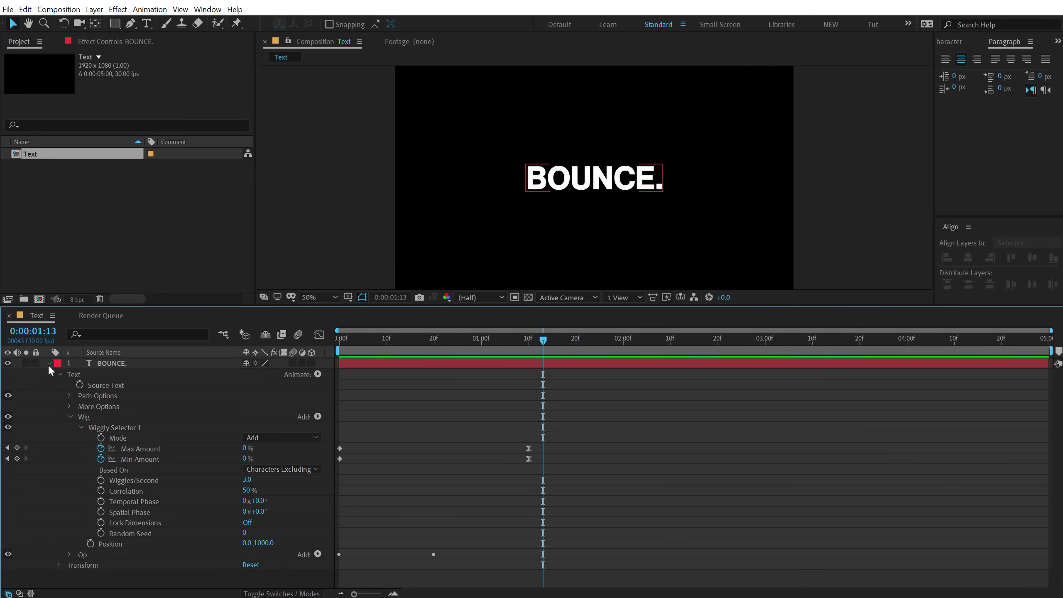
click(48, 364)
click(118, 362)
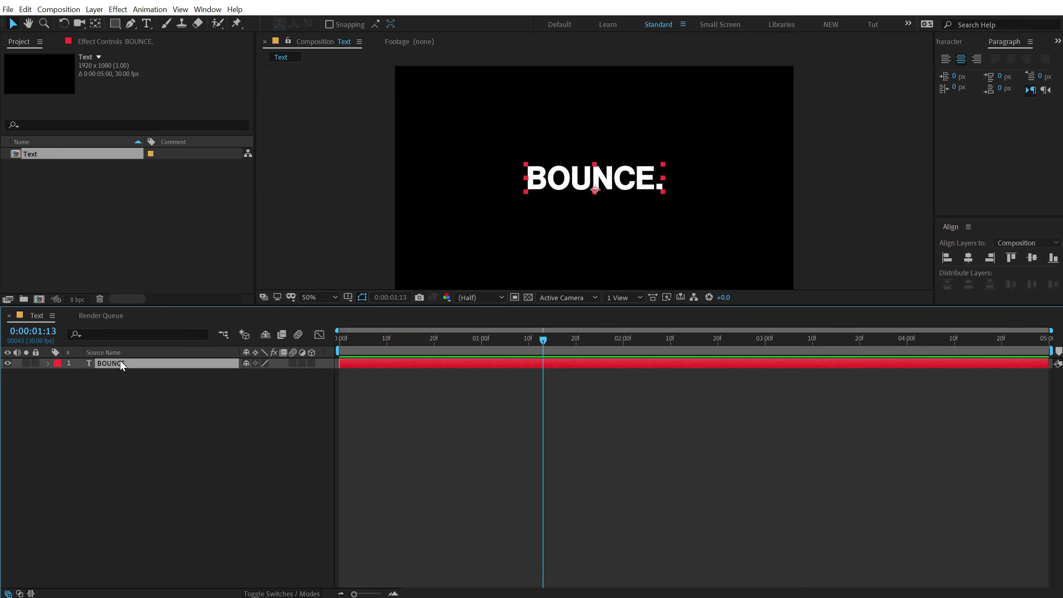
- Search Effects & Presets for 'echo' and drag Echo onto the BOUNCE. layer
click(213, 11)
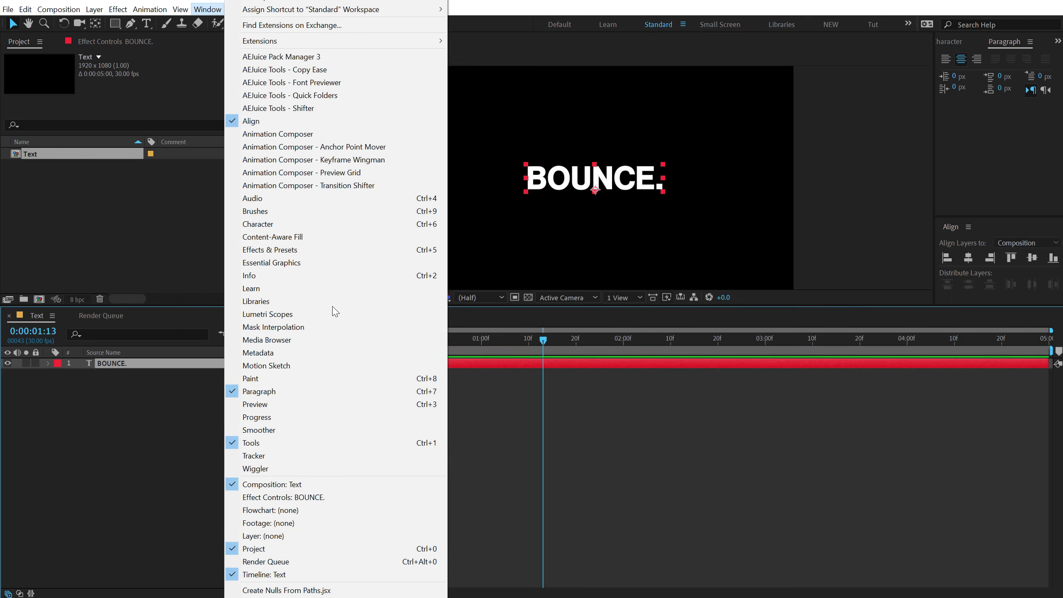
click(280, 251)
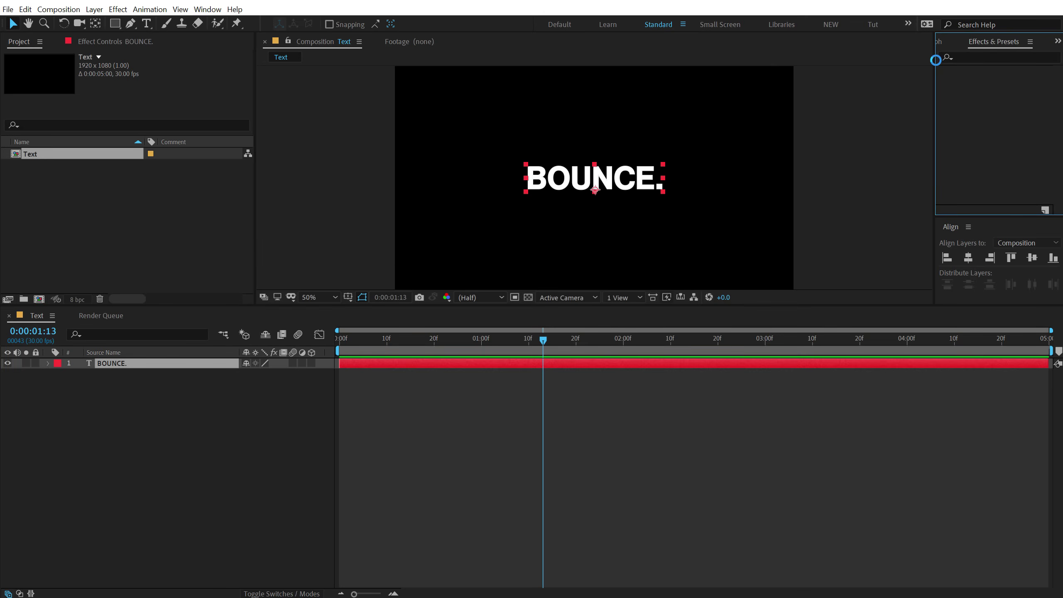
click(982, 57)
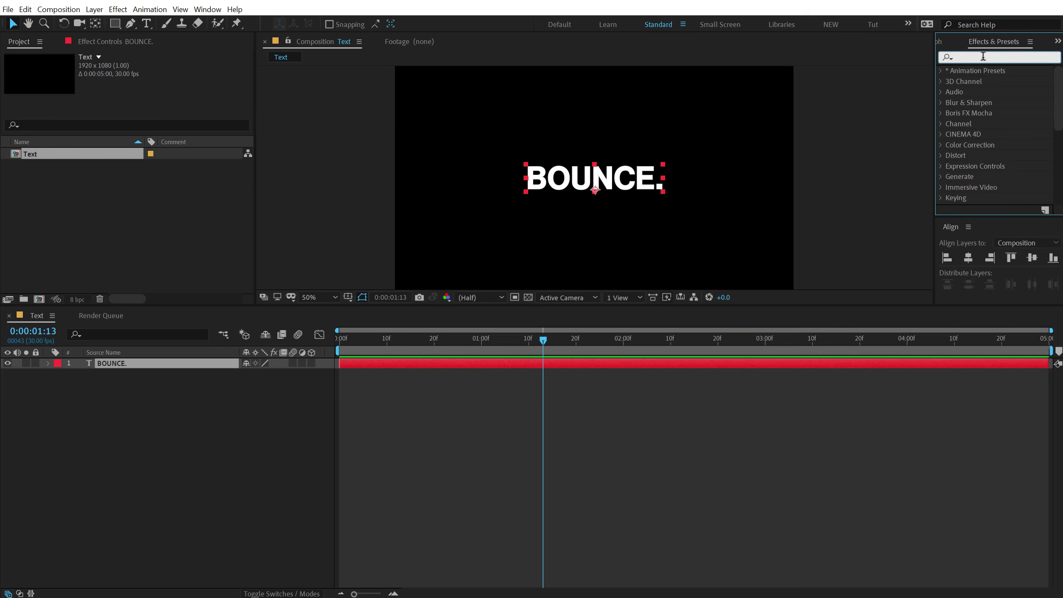
text(echo)
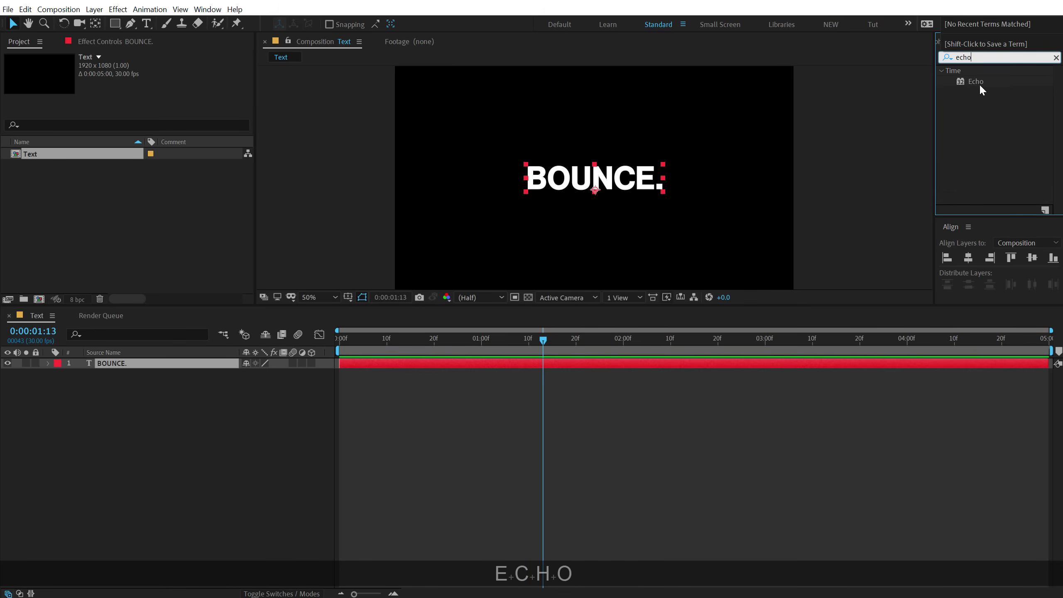
drag(975, 83, 118, 363)
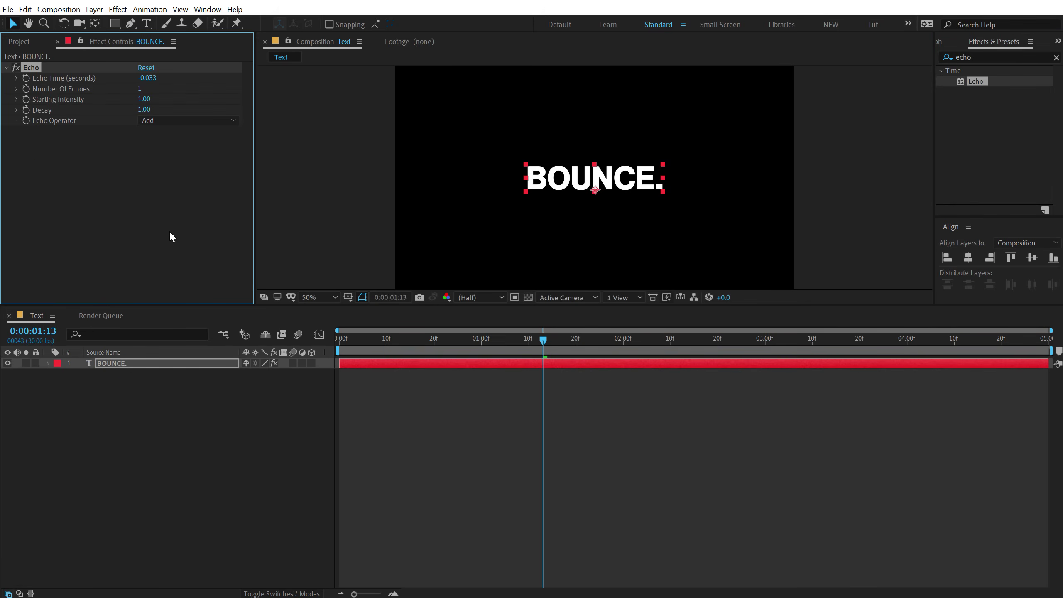
drag(347, 340, 373, 338)
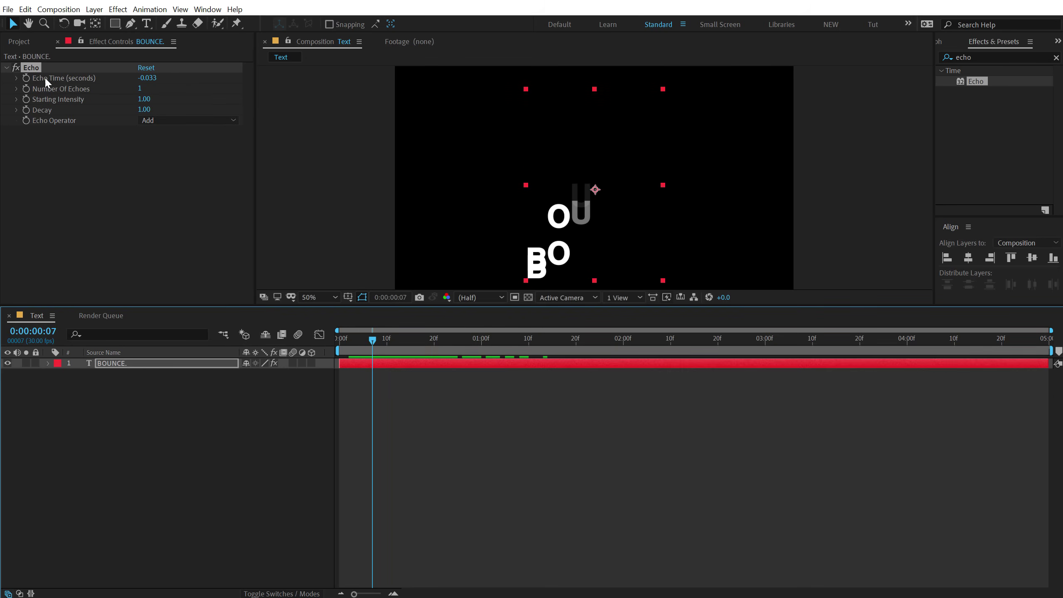
- Set the Echo effect's Echo Time to -0.001 and Number Of Echoes to 50
click(147, 78)
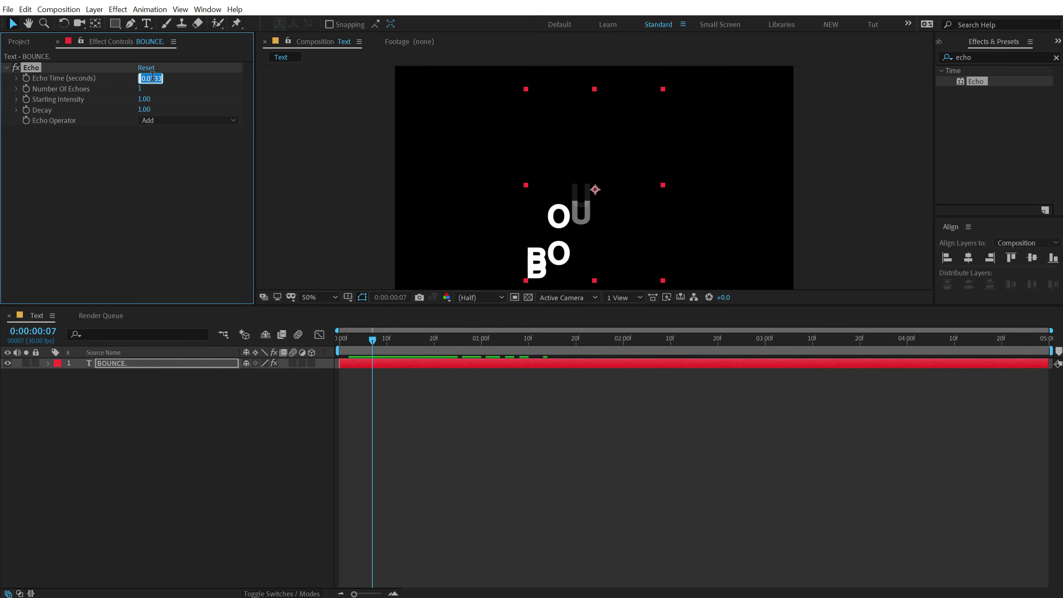
text(-0.001)
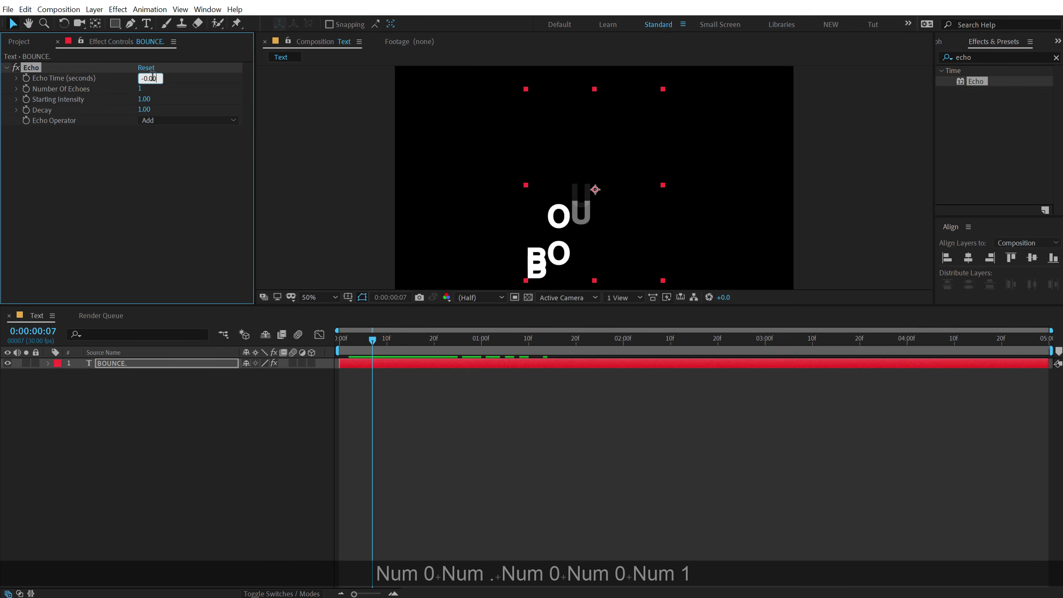
click(173, 191)
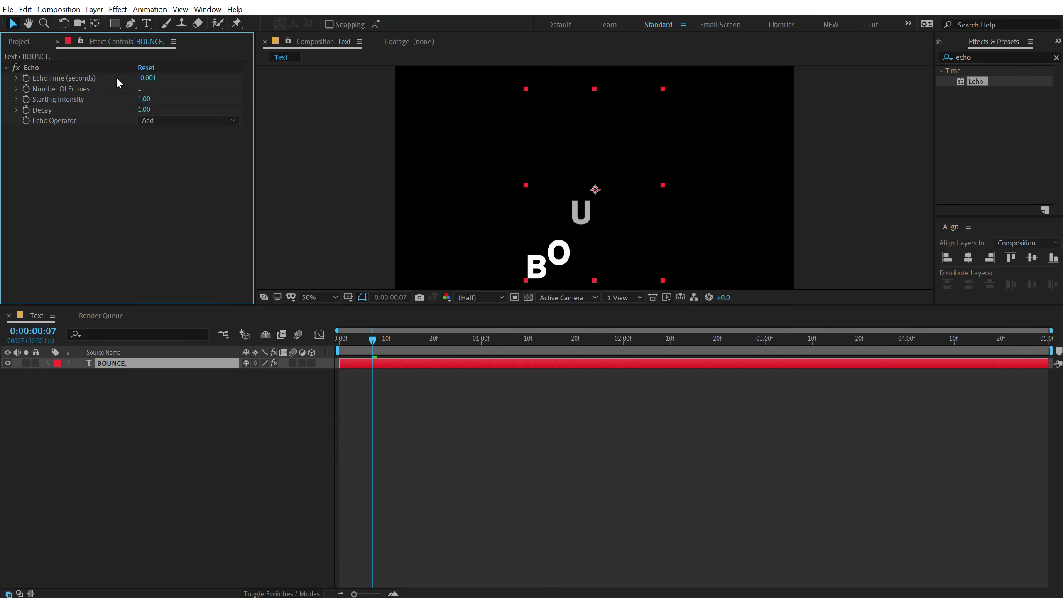
click(141, 90)
text(50)
click(131, 188)
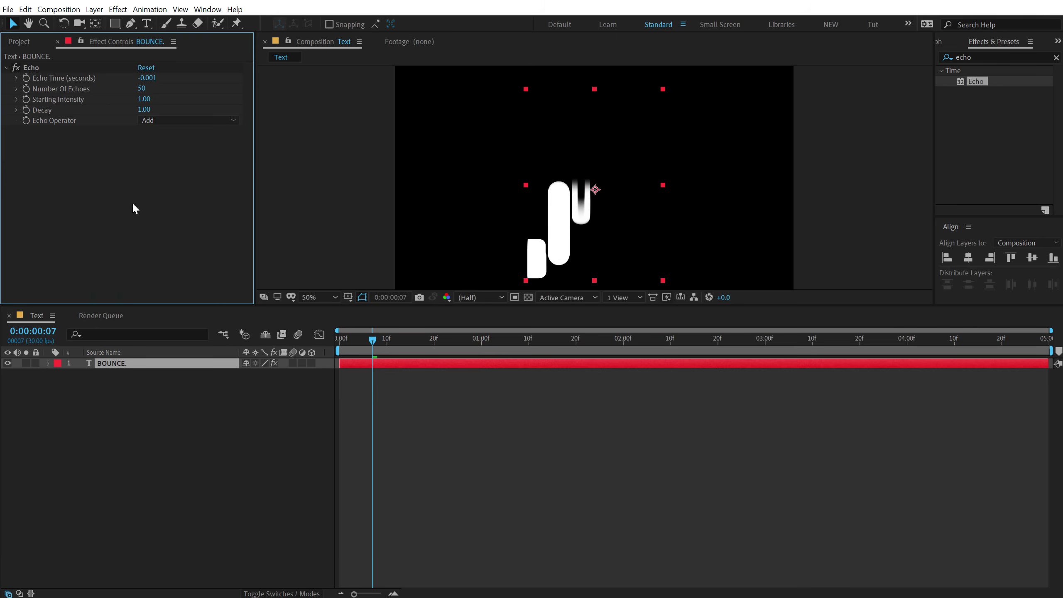
- Scrub the timeline to check the trails and view the composition at 100%
drag(347, 342, 434, 340)
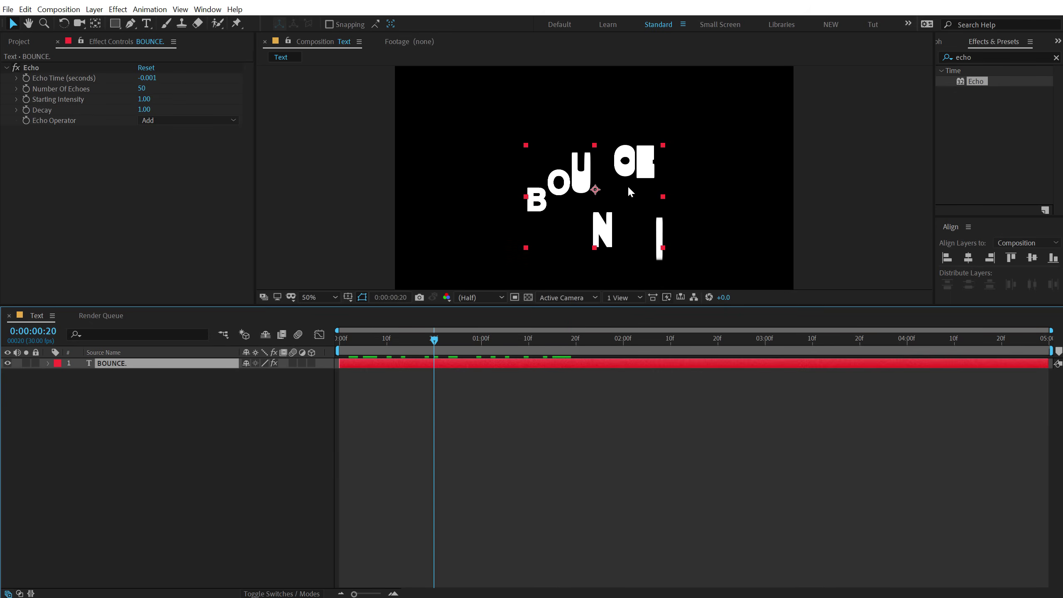
key(period)
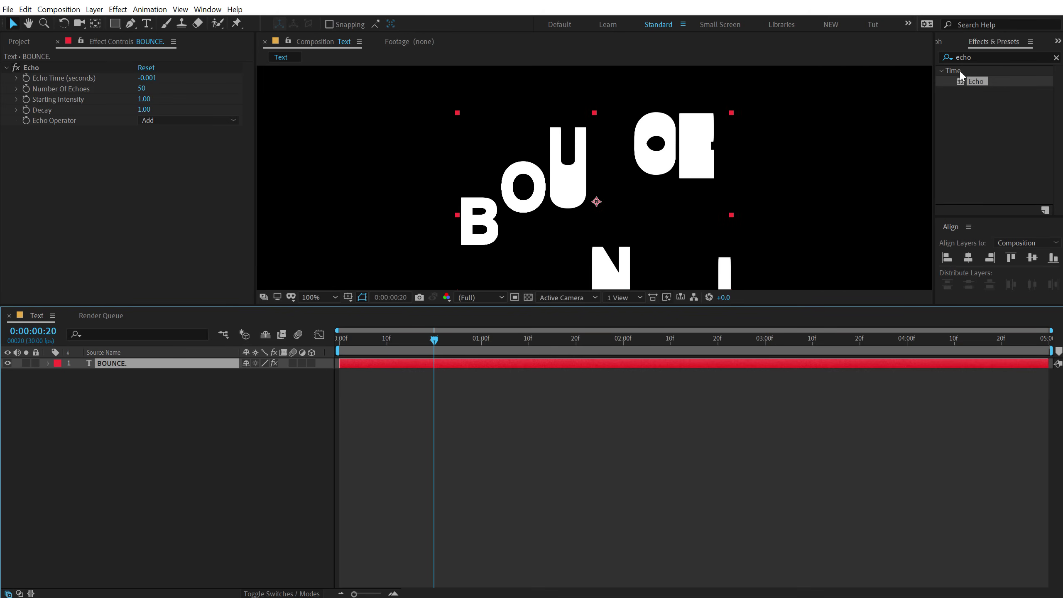
click(955, 57)
- Apply the Fill and CC Composite effects to the BOUNCE. layer
text(fill)
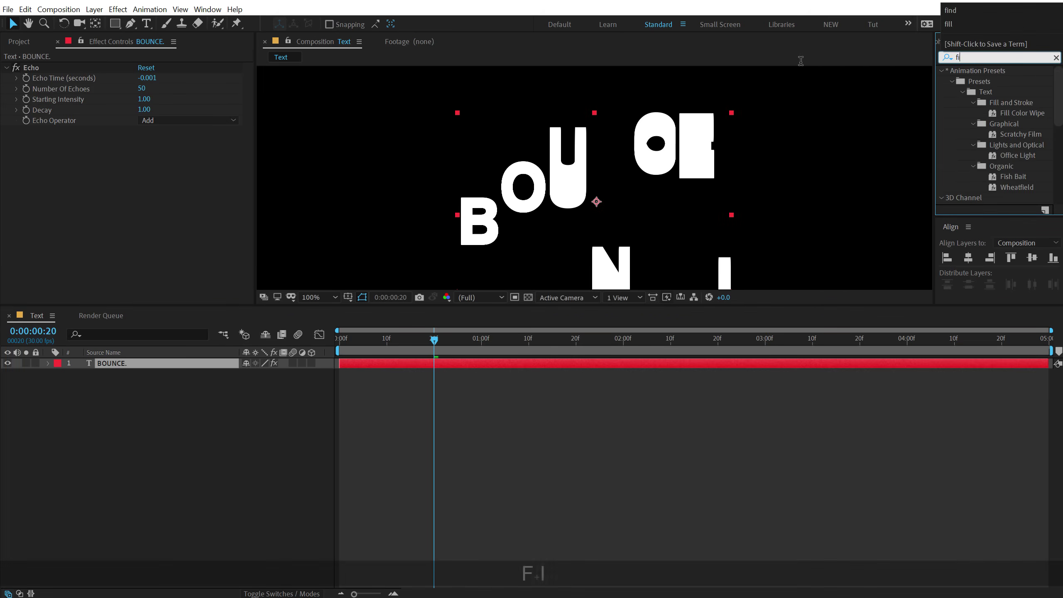
double_click(977, 145)
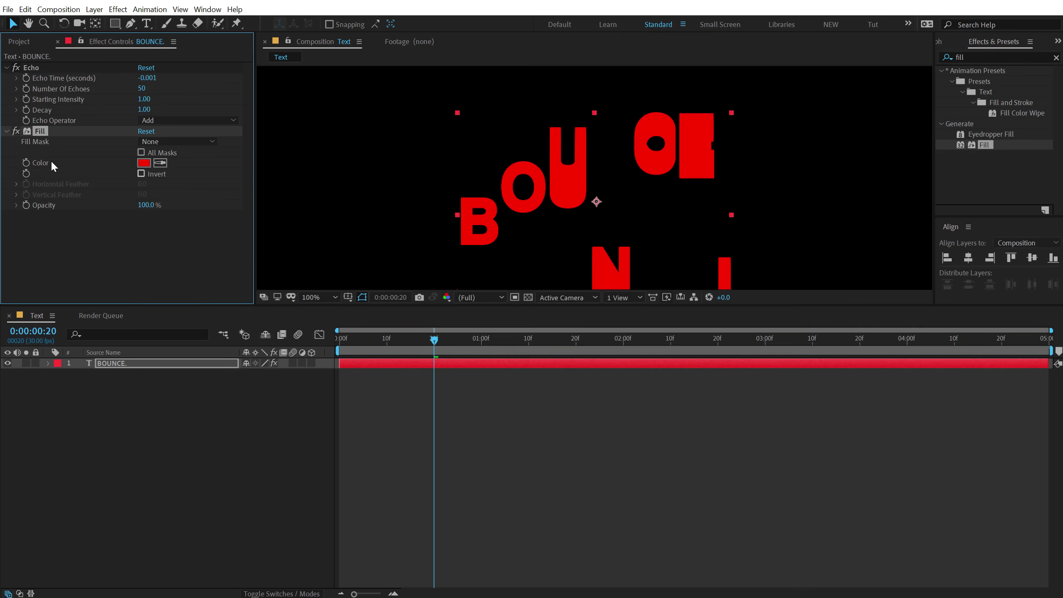
click(117, 367)
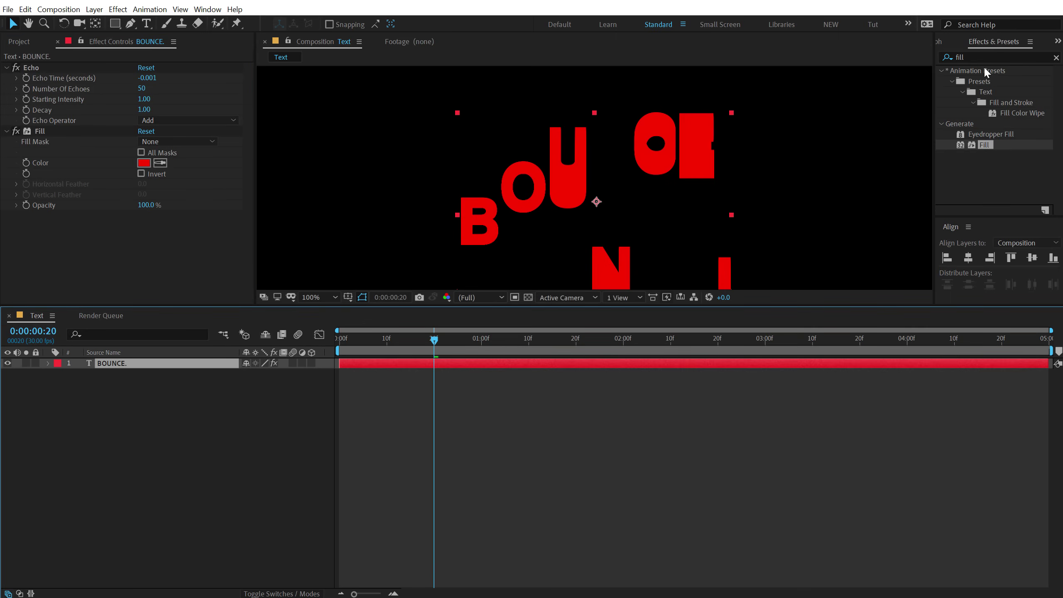
click(957, 57)
text(cc c)
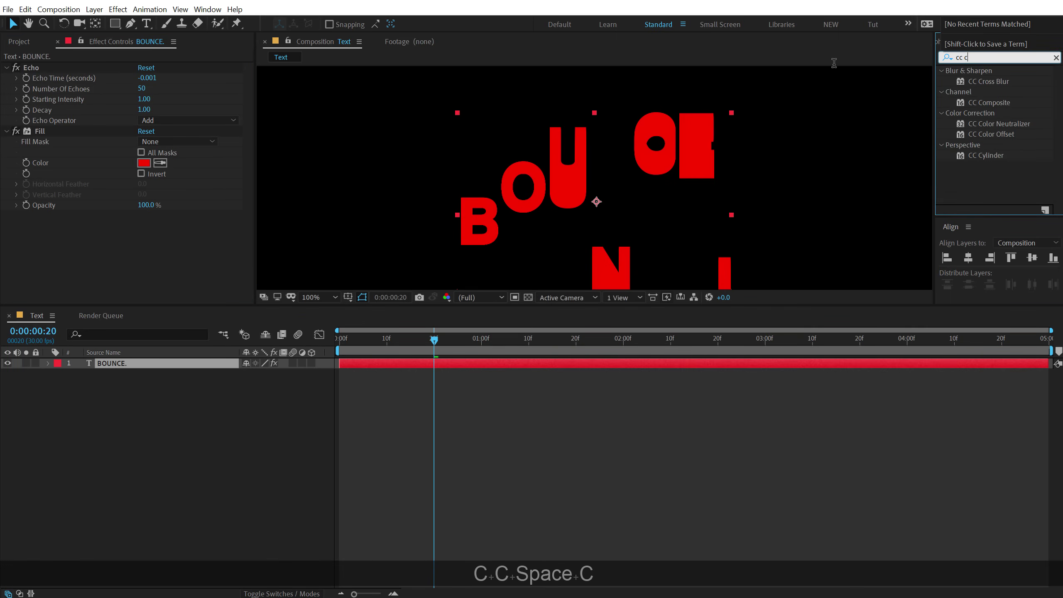
text(om)
drag(991, 80, 227, 199)
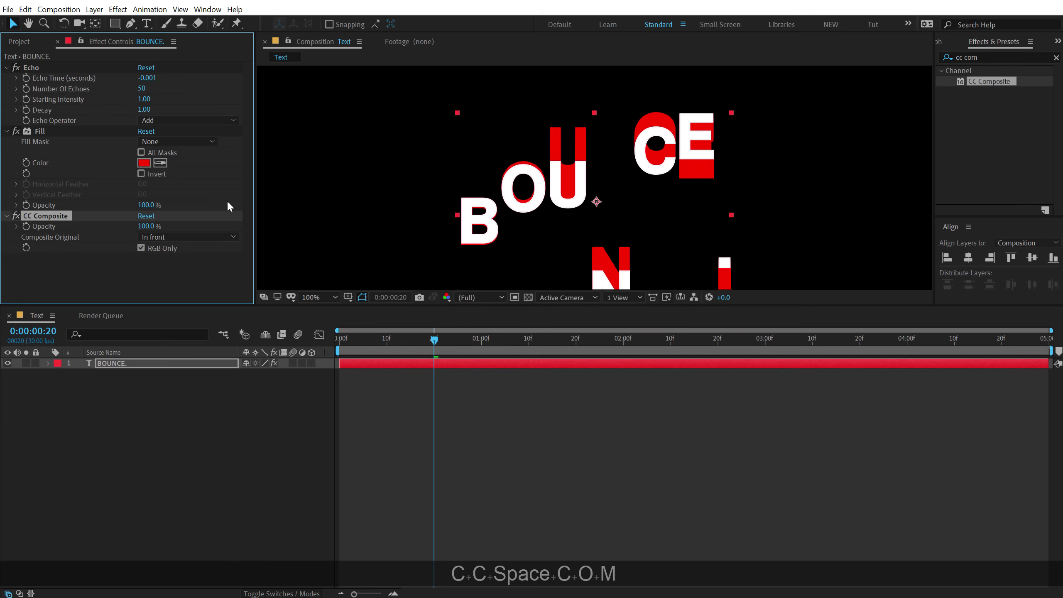
- Change the Fill colour from red to yellow FFCA00 and enlarge the viewer
click(144, 162)
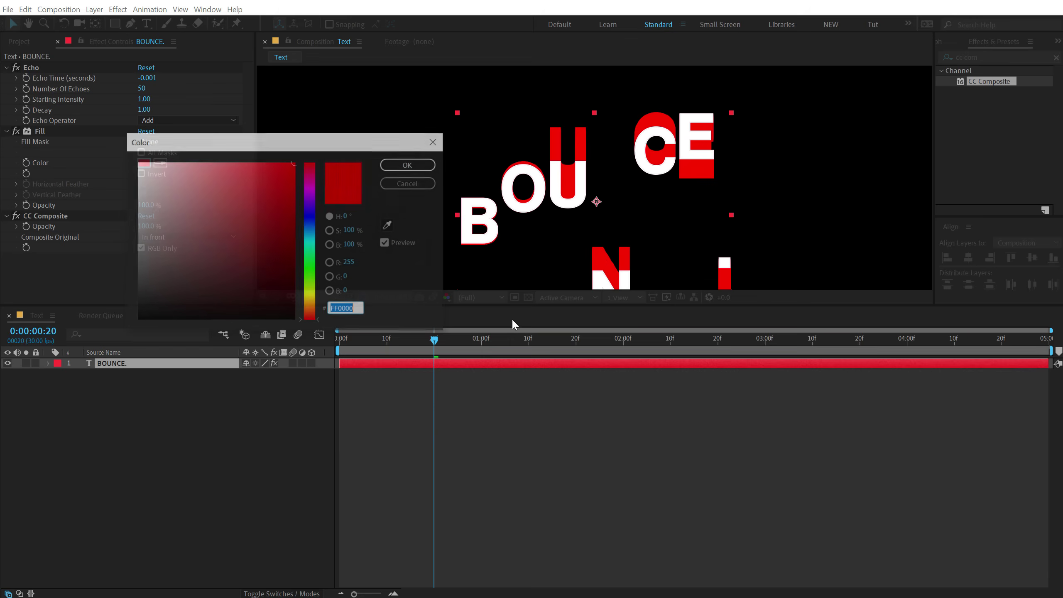
click(310, 299)
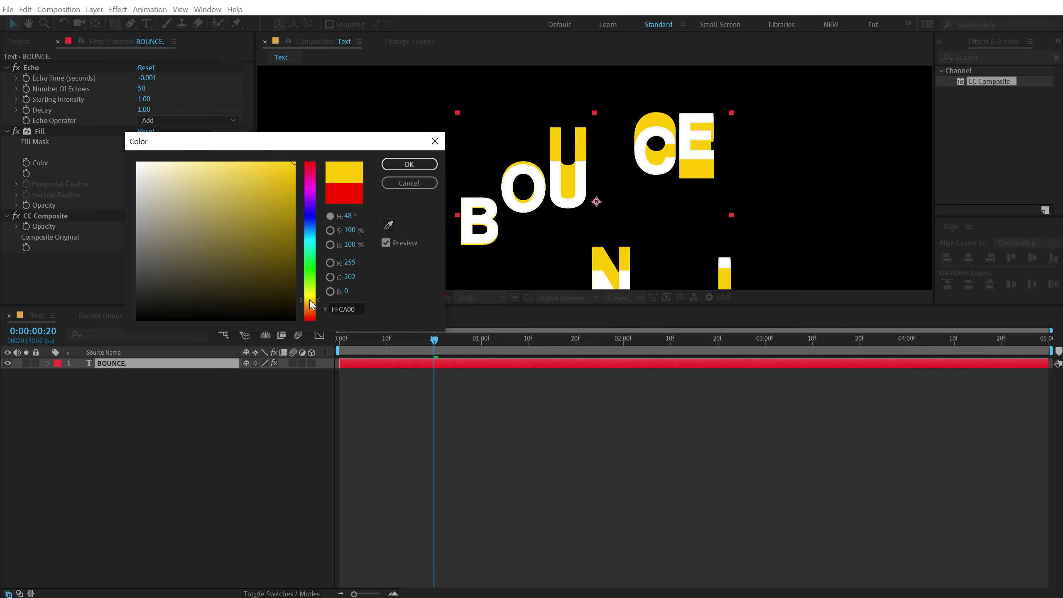
click(409, 164)
scroll(554, 220, down, 2)
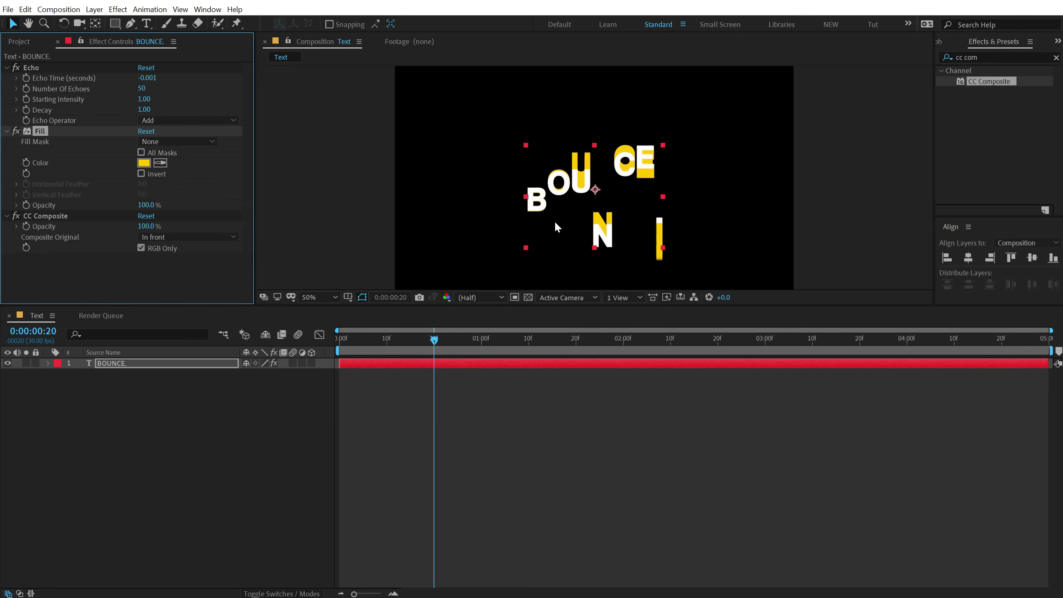
drag(435, 340, 595, 404)
scroll(547, 244, up, 4)
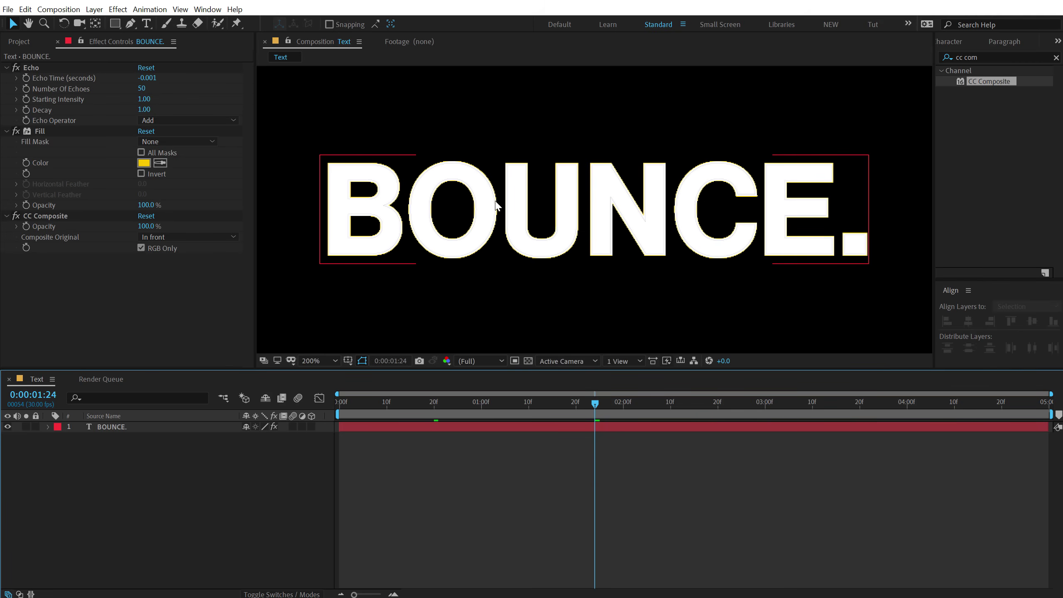
- Add a Simple Choker effect to BOUNCE. with Choke Matte set to 0.50
click(987, 57)
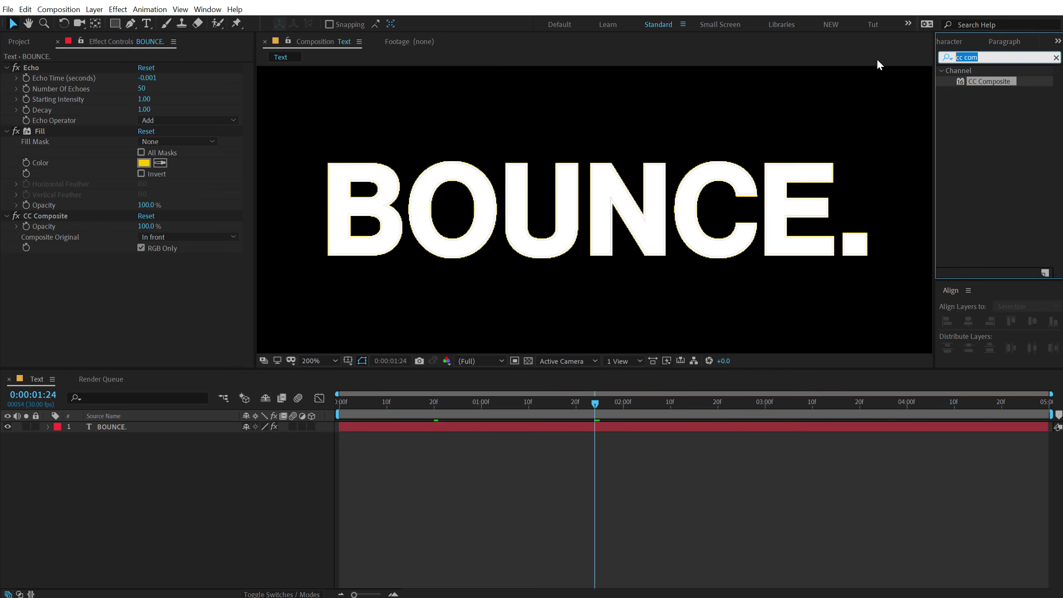
text(simpl)
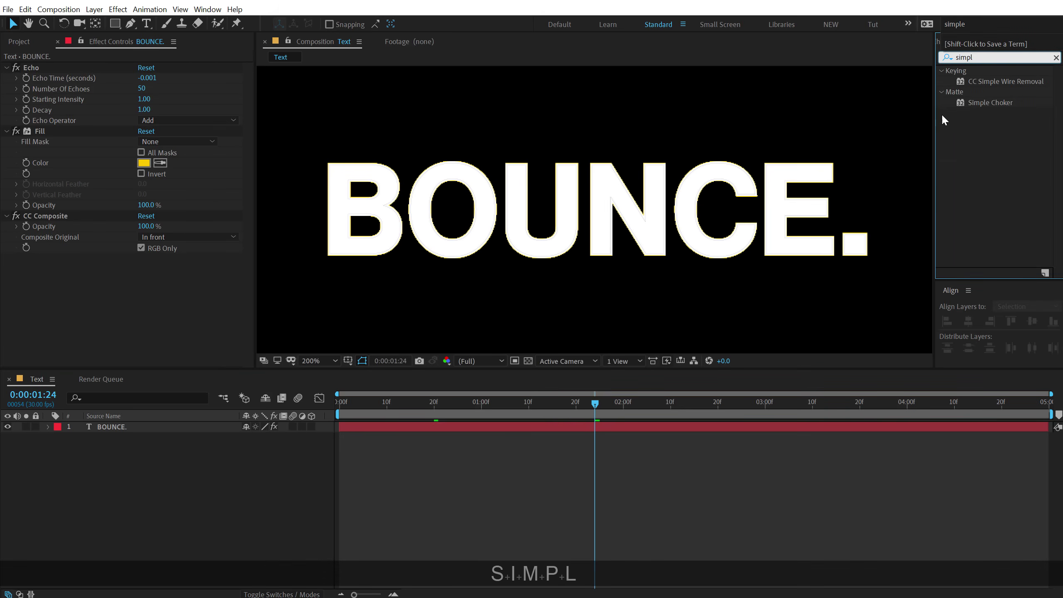
click(988, 102)
drag(977, 114, 151, 270)
click(144, 279)
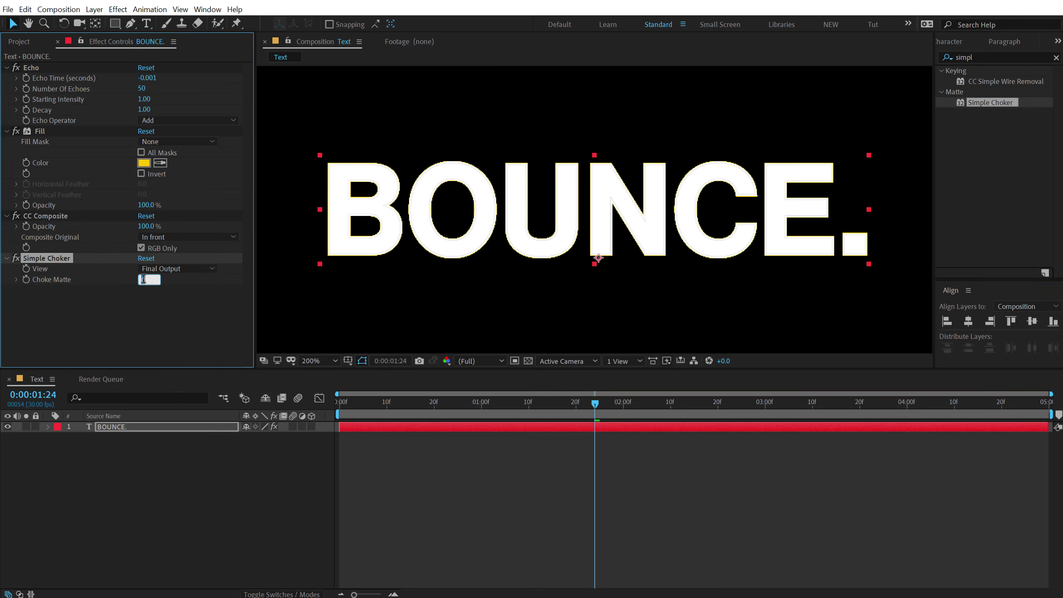
text(.5)
key(Return)
- Zoom the viewer back to 50% and preview the animation from the start
click(264, 489)
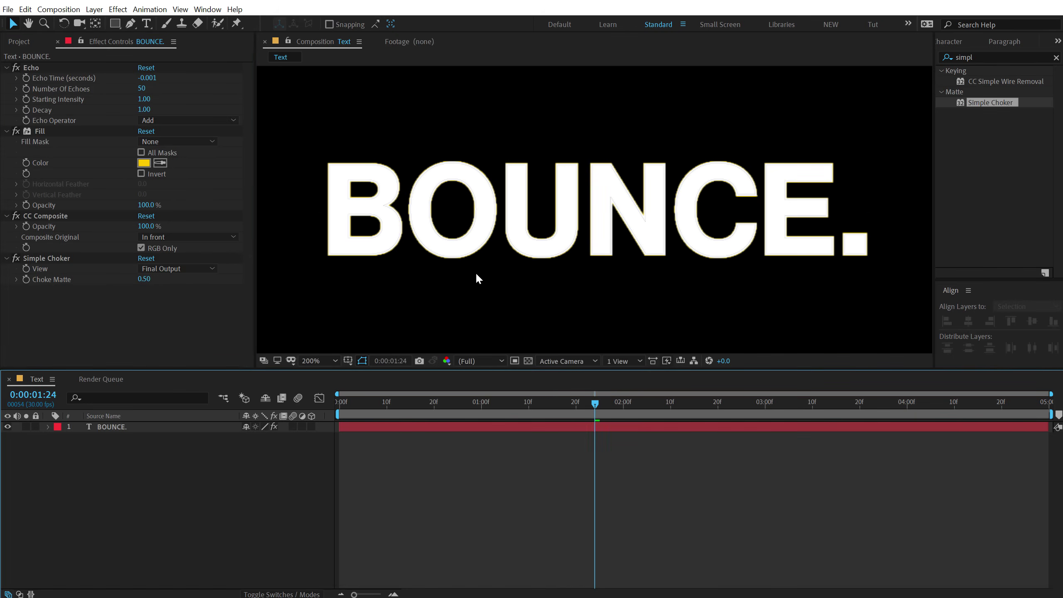
key(comma)
key(comma)
drag(351, 404, 277, 414)
key(space)
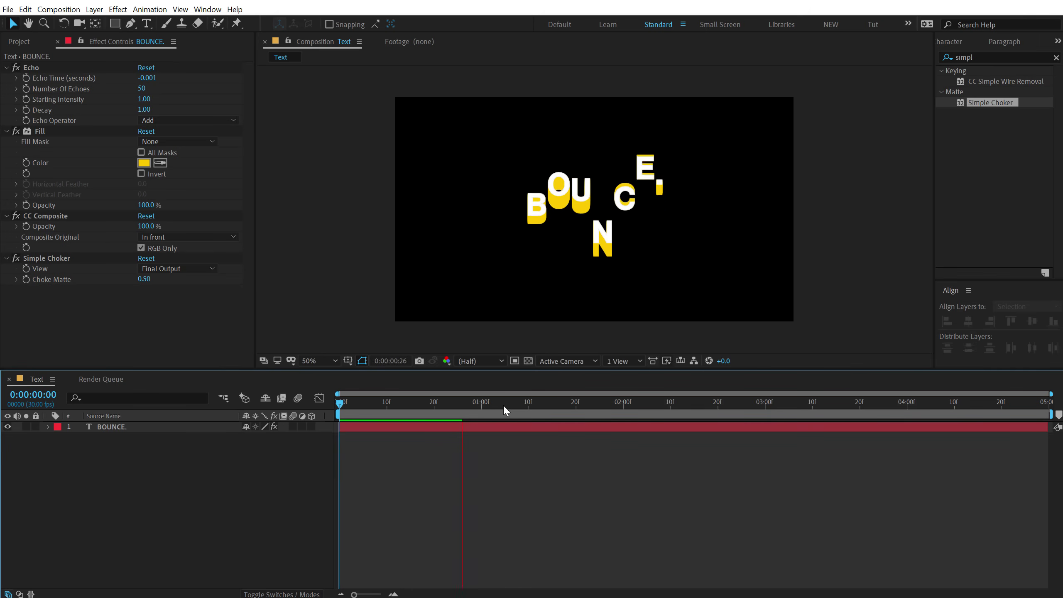
- End the work area at 0:00:01:20 and preview within it
click(576, 402)
key(n)
key(space)
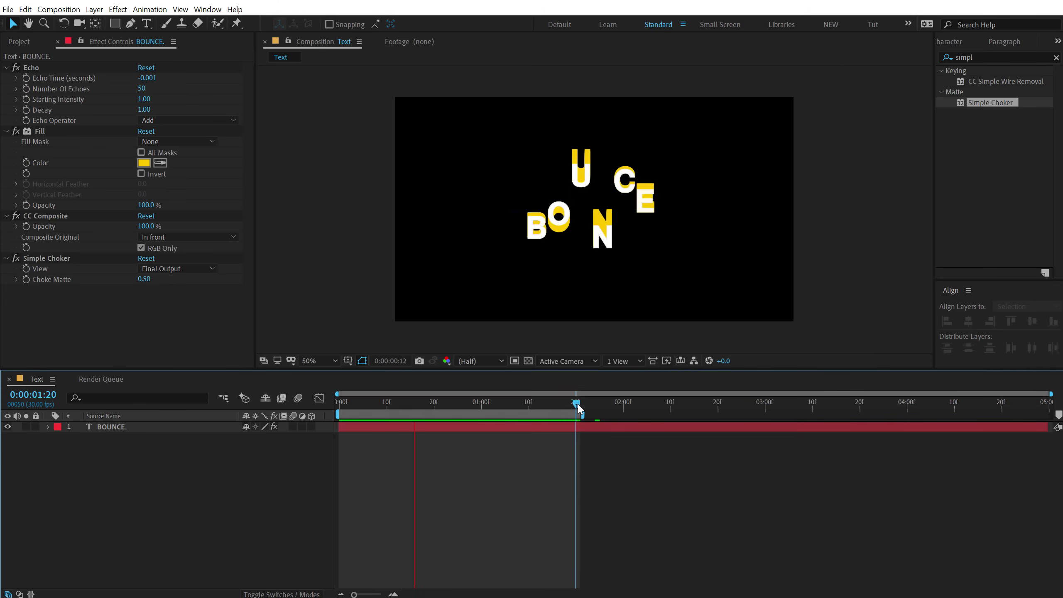
key(space)
- Duplicate the BOUNCE. layer and shift the BOUNCE. 2 copy one frame later
click(348, 429)
key(ctrl+d)
drag(348, 429, 353, 429)
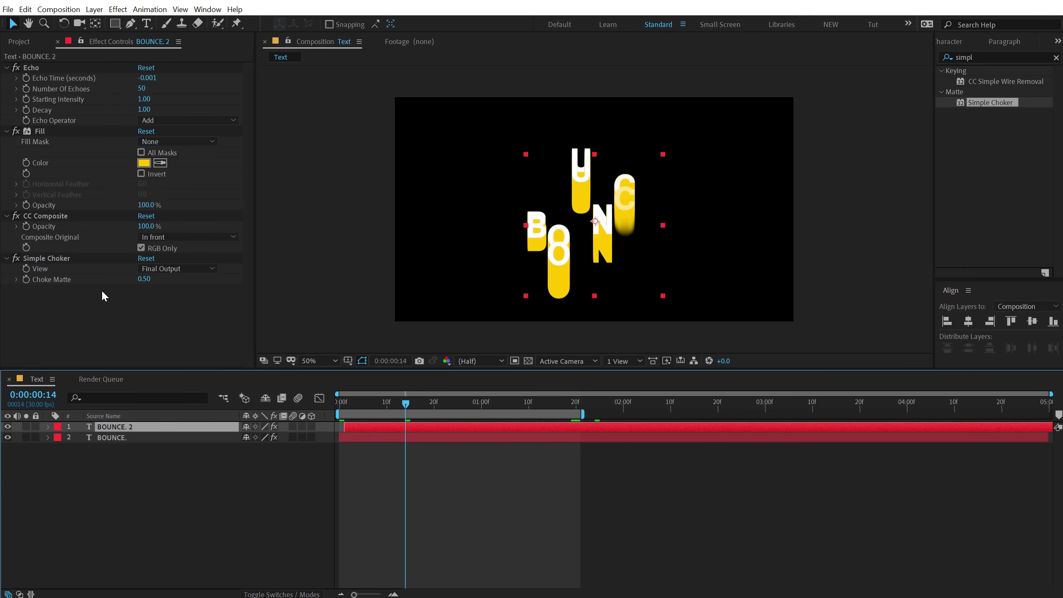
- Change BOUNCE. 2's Fill colour to orange FF7E00 and scrub to check both trails
click(143, 162)
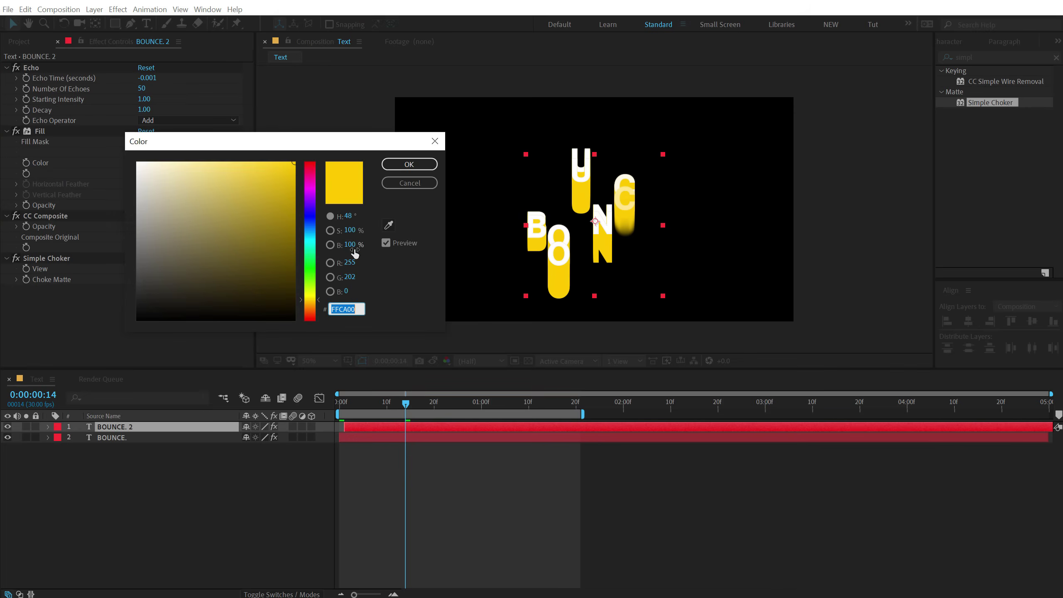
drag(312, 300, 304, 315)
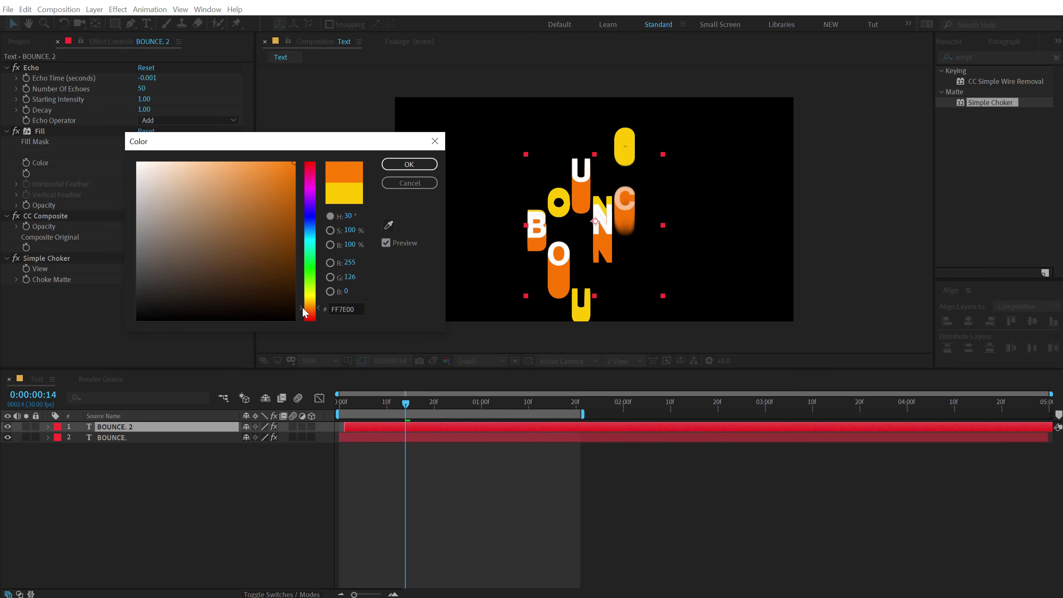
click(409, 164)
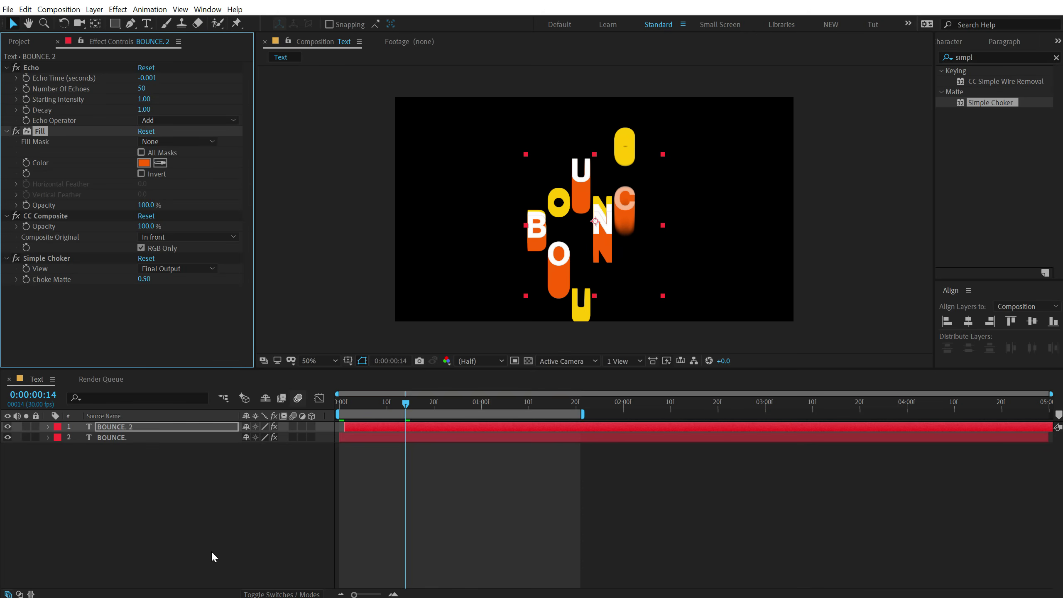
mouse_move(342, 401)
mouse_down()
mouse_move(559, 409)
mouse_move(337, 406)
mouse_up()
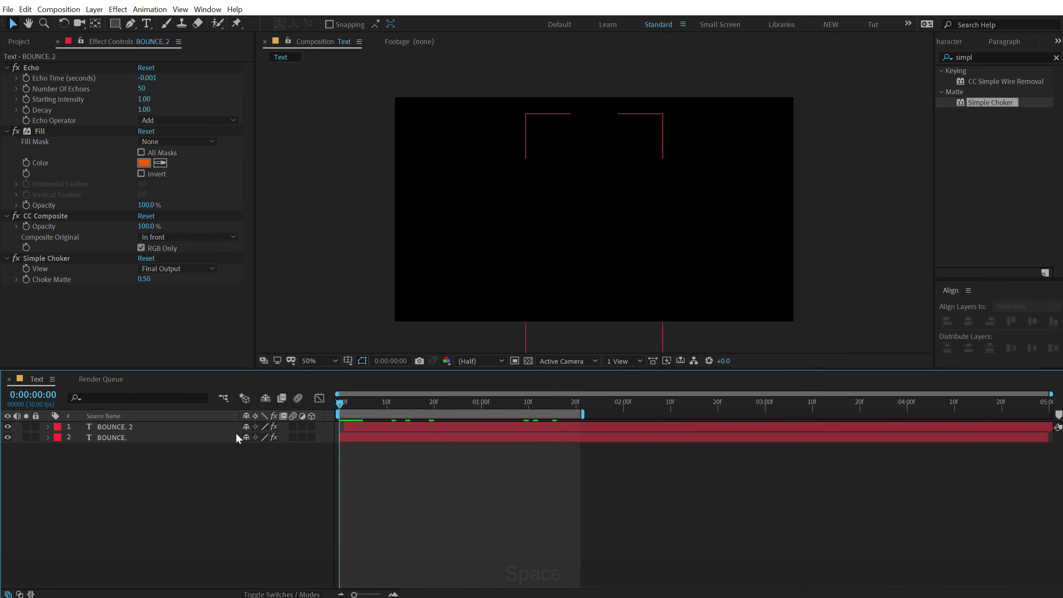
- Play the preview from the start and stop it at 0:00:00:08
key(space)
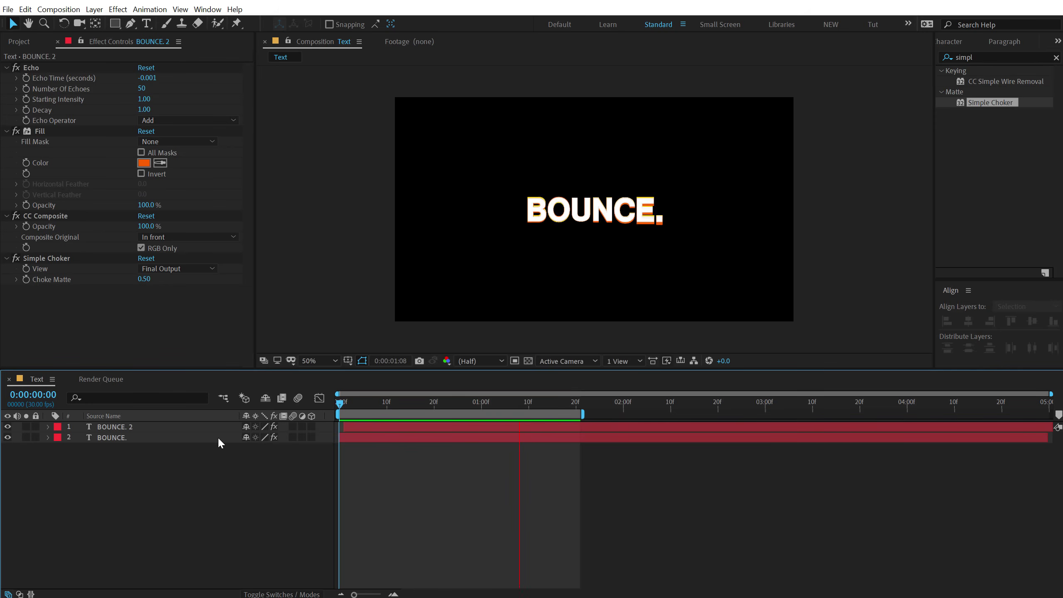
click(376, 400)
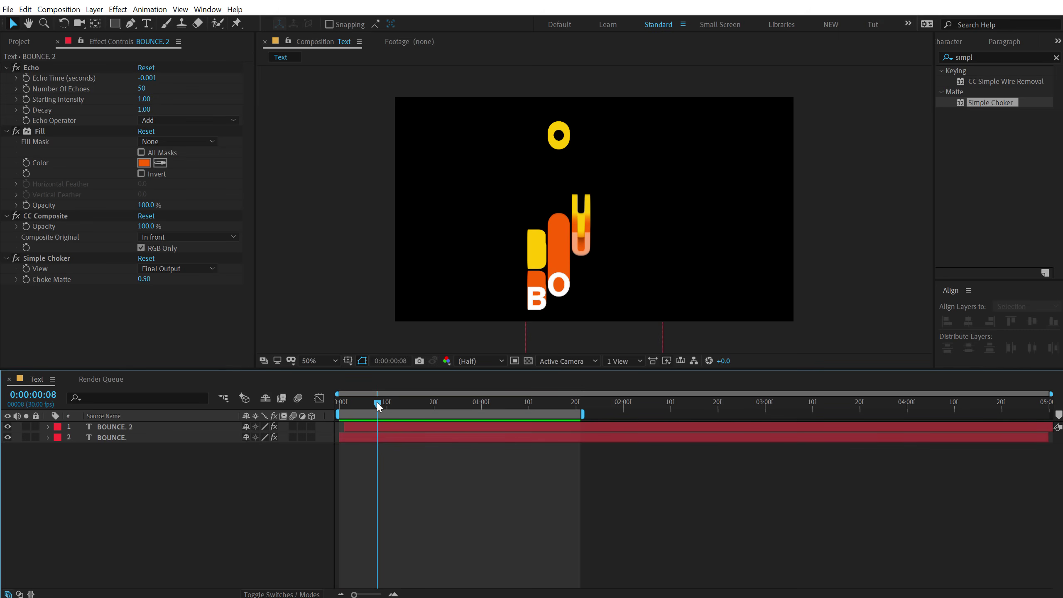